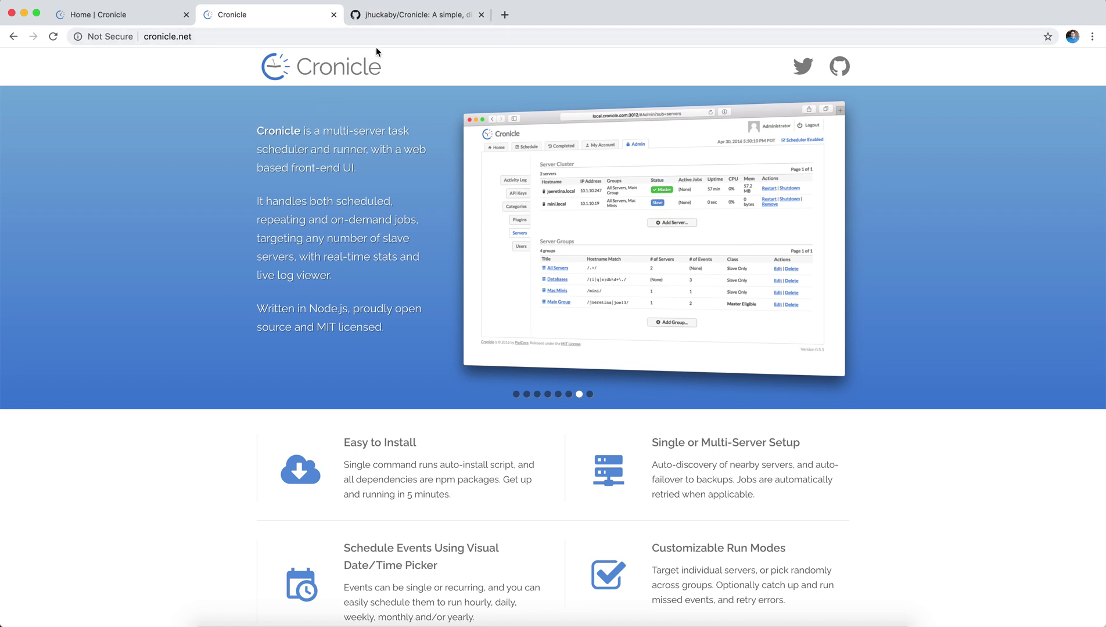
# - Open the jhuckaby/Cronicle repository on GitHub and read the overview in its README
pyautogui.click(398, 15)
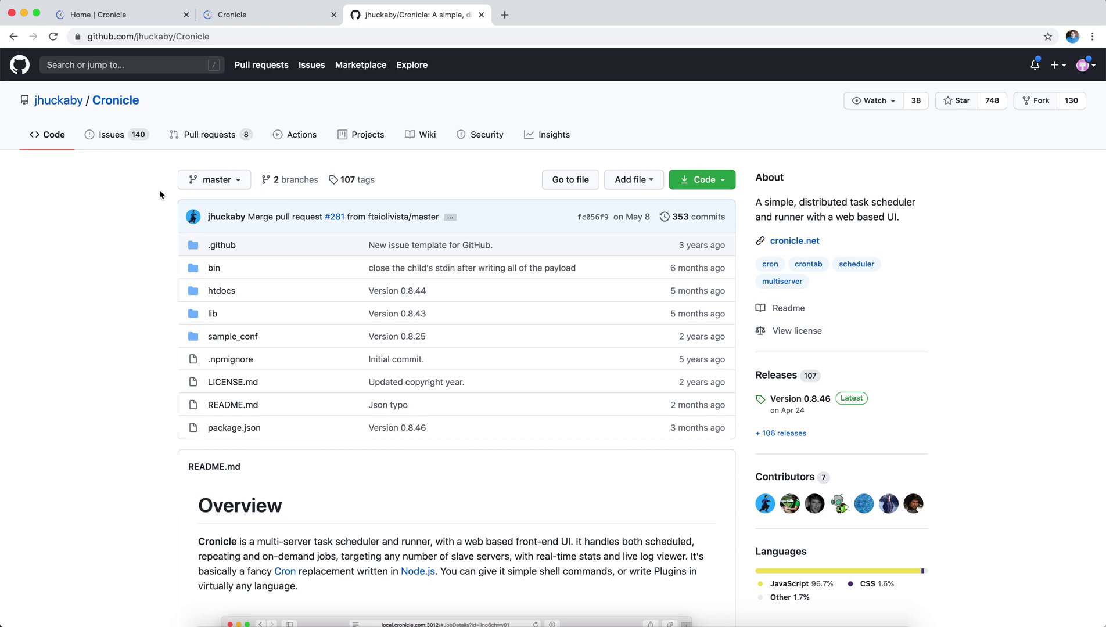
pyautogui.scroll(-10, 160, 194)
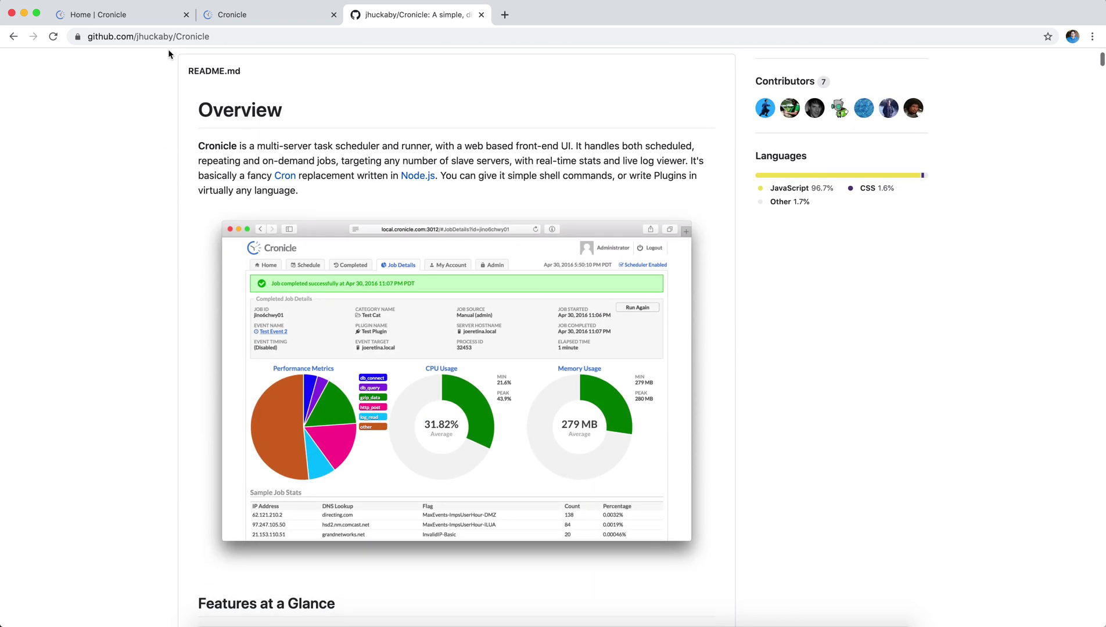
# - Switch to the Cronicle home dashboard and examine the server stats for total events, completed jobs and failed jobs
pyautogui.click(150, 17)
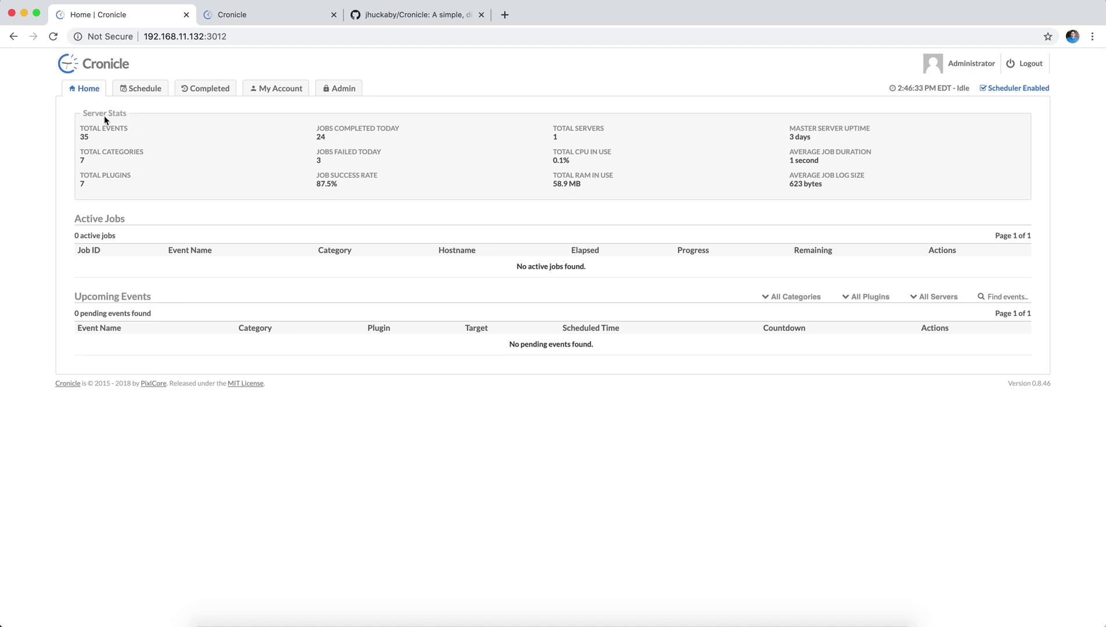
pyautogui.tripleClick(76, 140)
pyautogui.click(98, 146)
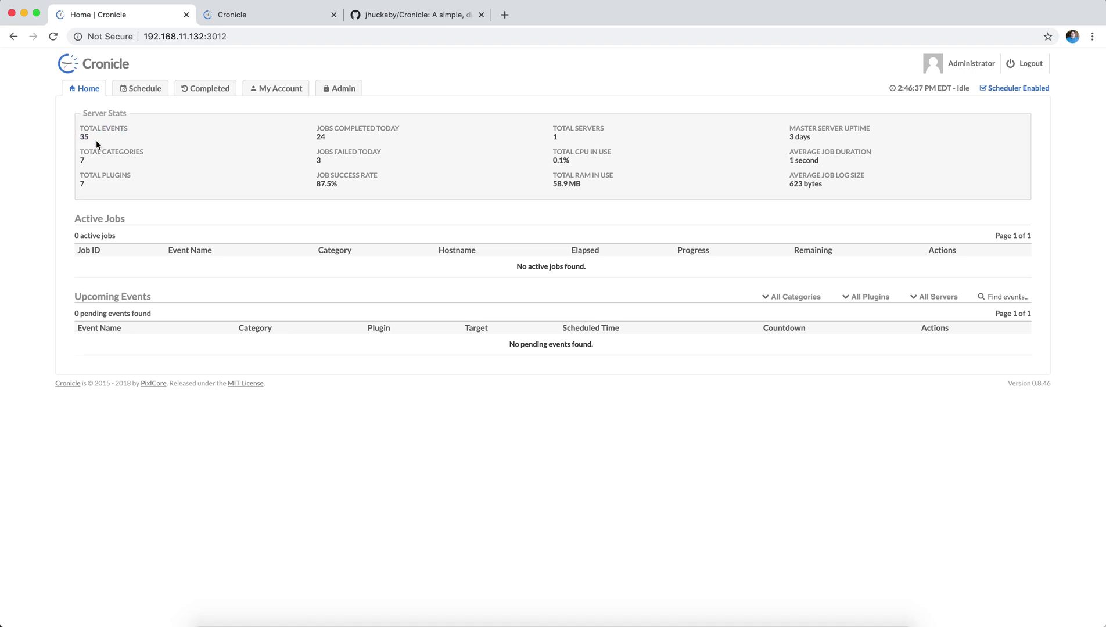
pyautogui.doubleClick(325, 138)
pyautogui.tripleClick(321, 162)
pyautogui.click(328, 157)
# - Open the event schedule and look through the scheduled events grouped by category
pyautogui.click(155, 95)
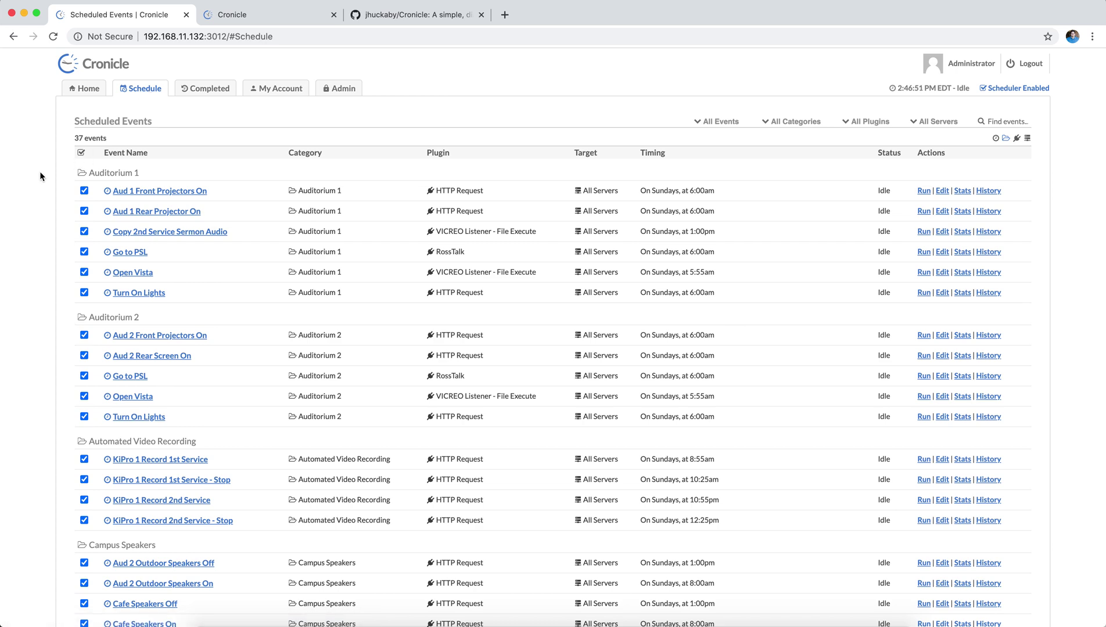
pyautogui.scroll(-2, 47, 171)
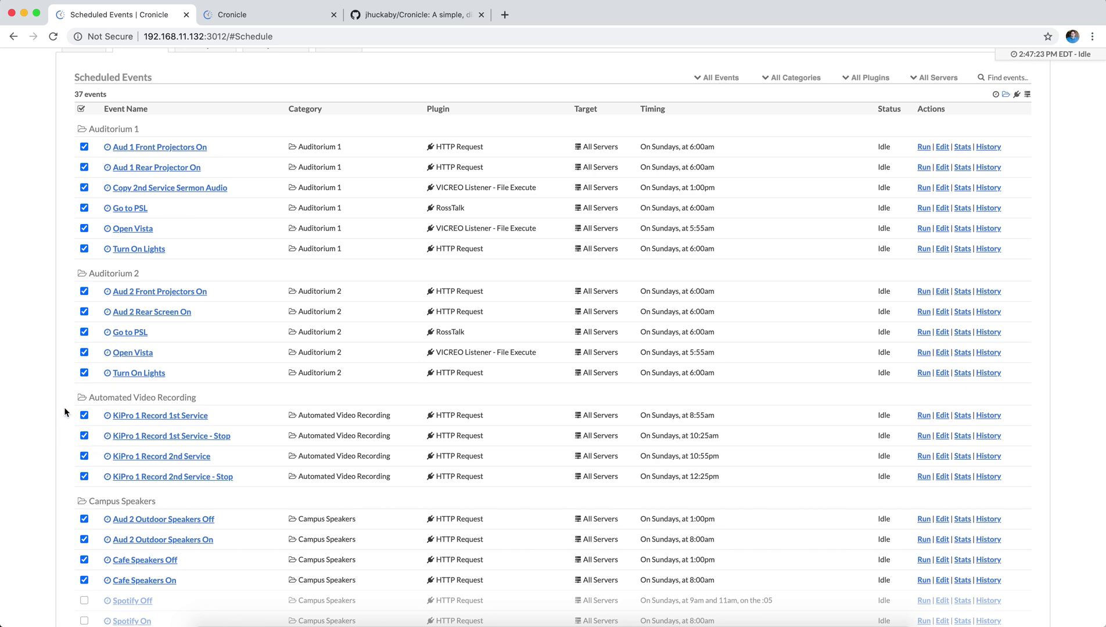
pyautogui.scroll(1, 70, 187)
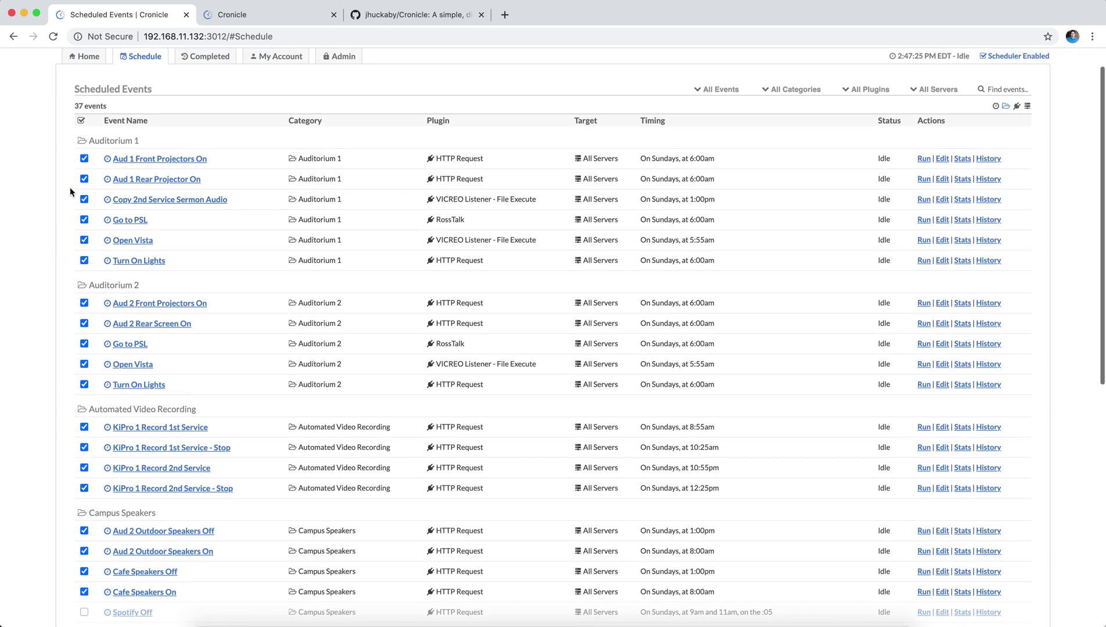
pyautogui.scroll(1, 70, 187)
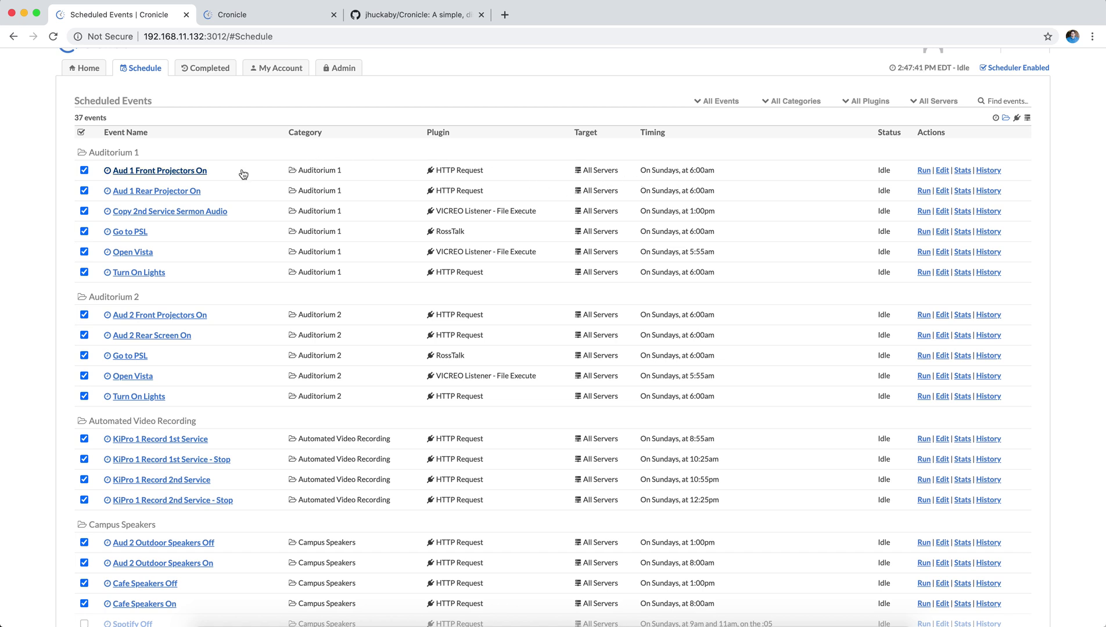
# - Open the "Aud 1 Front Projectors On" event, examine its HTTP Request URL parameter, and return to the schedule
pyautogui.click(160, 172)
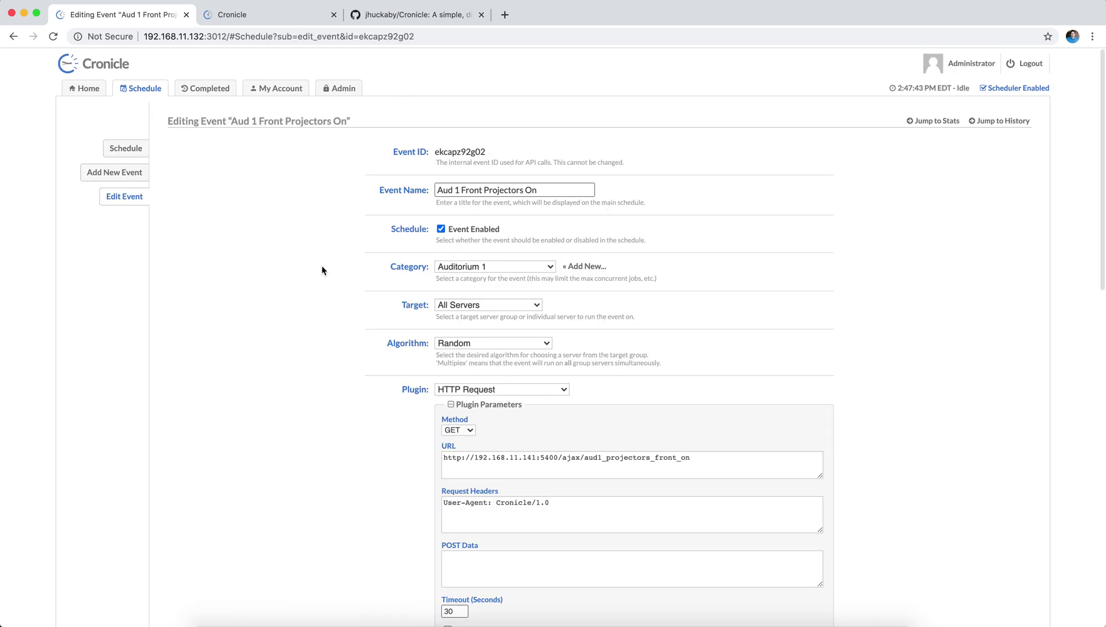
pyautogui.scroll(-5, 323, 270)
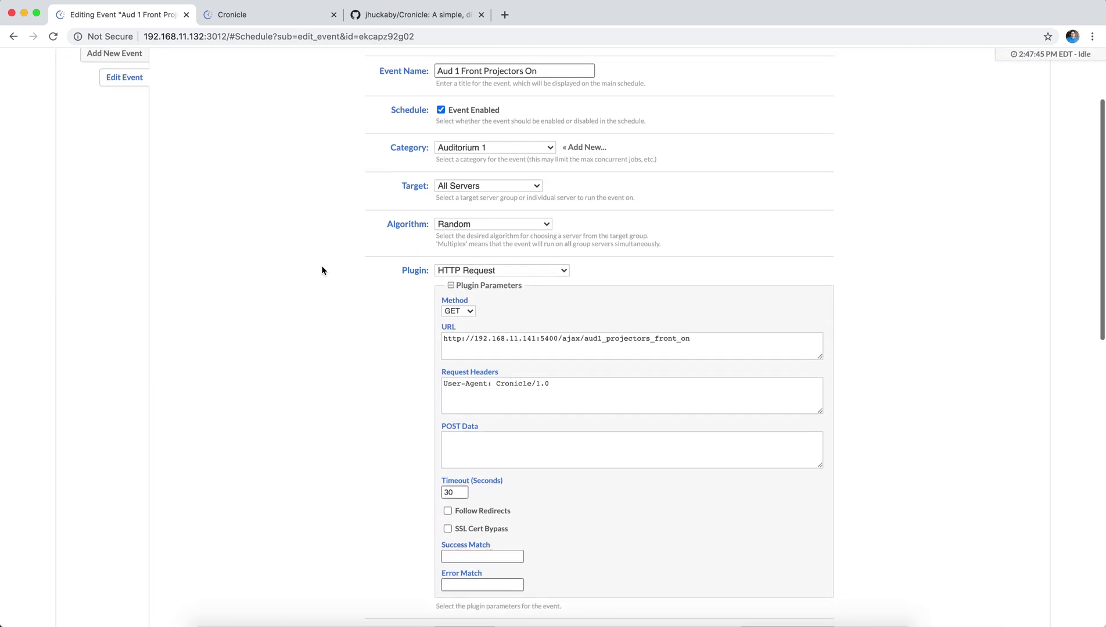
pyautogui.scroll(-1, 323, 271)
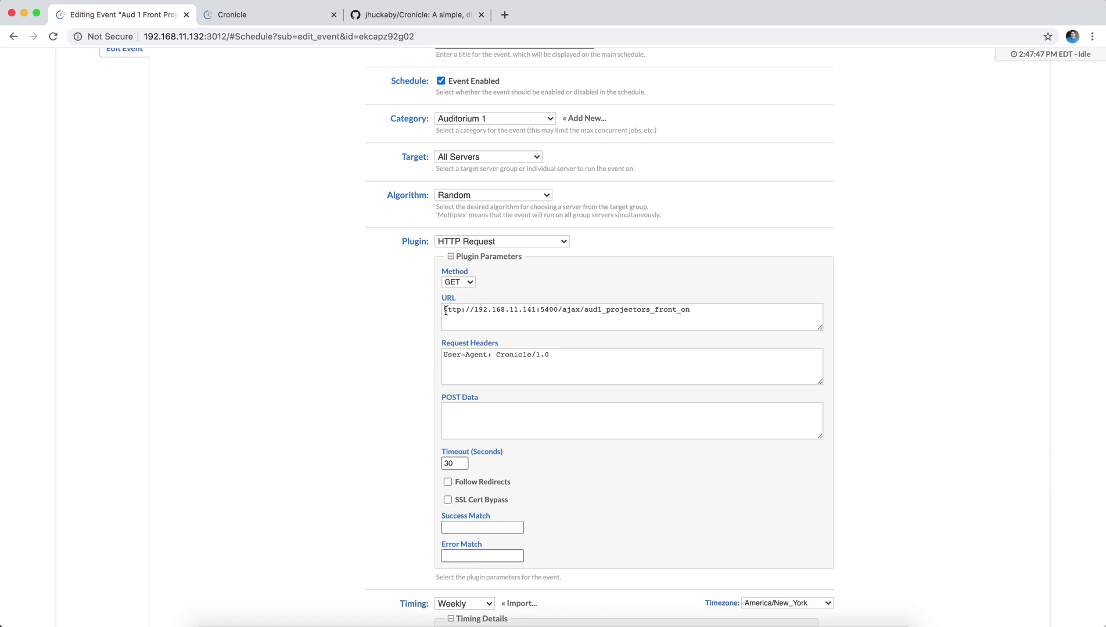
pyautogui.moveTo(445, 311); pyautogui.dragTo(709, 310)
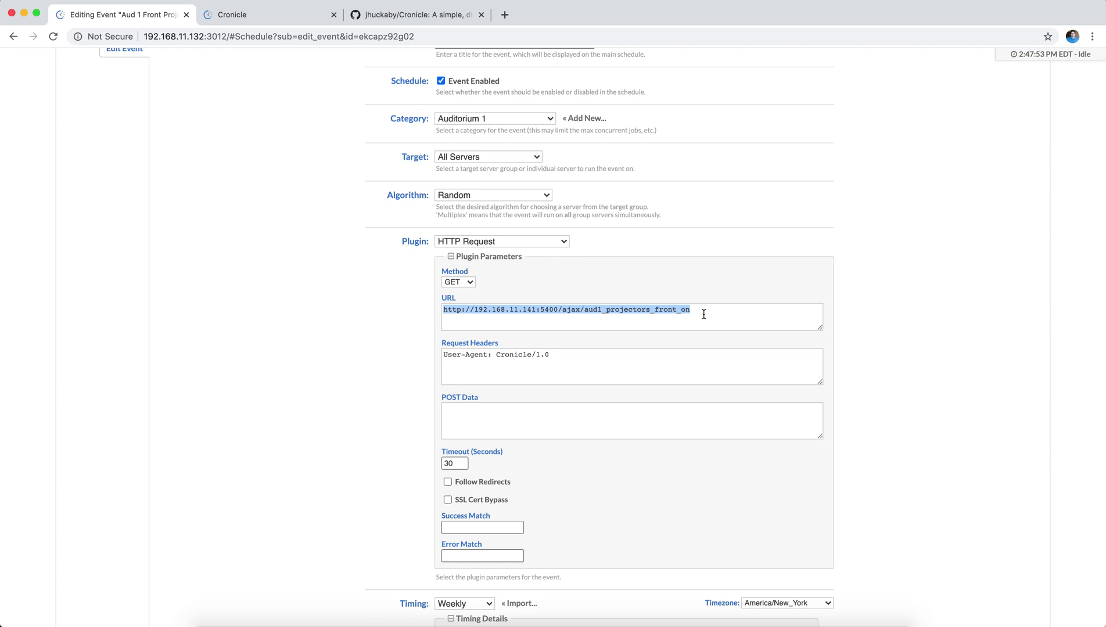
pyautogui.doubleClick(549, 309)
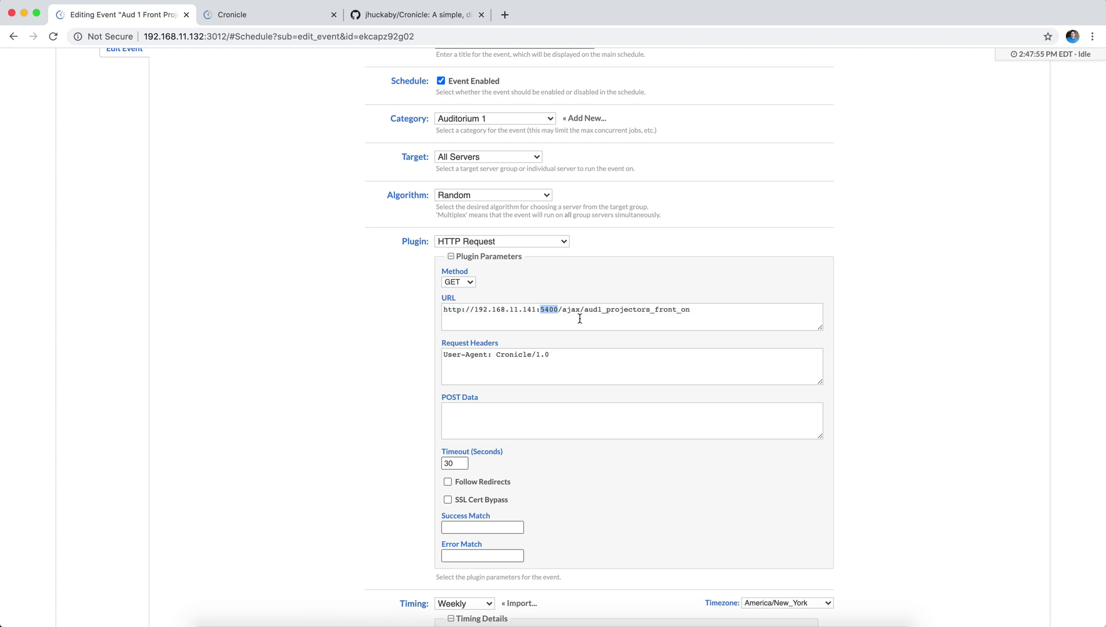
pyautogui.moveTo(585, 310); pyautogui.dragTo(698, 310)
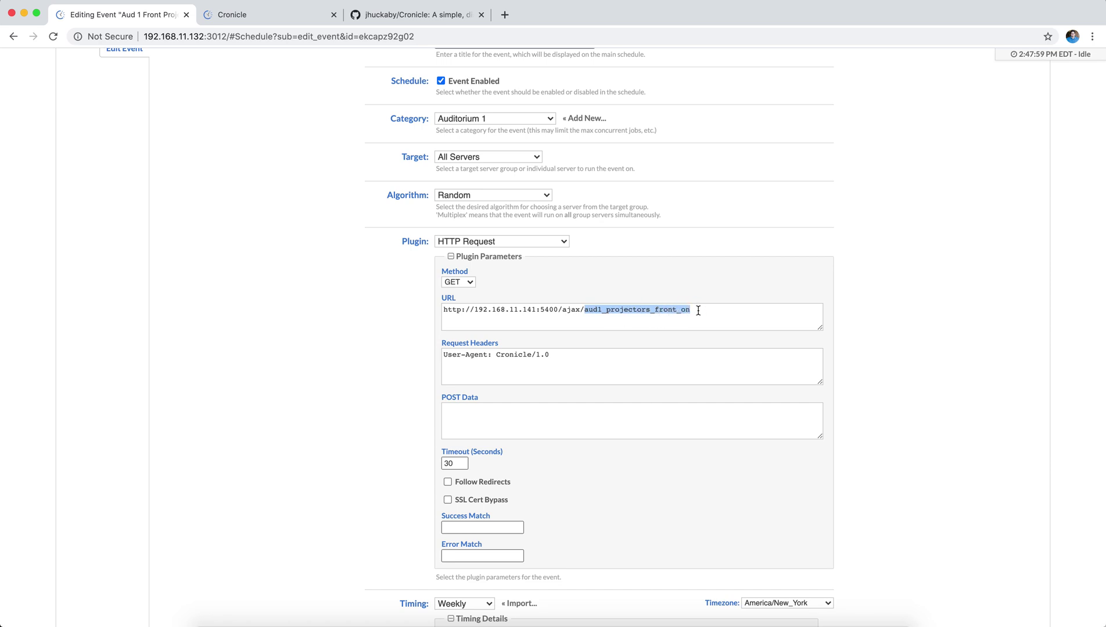
pyautogui.click(698, 310)
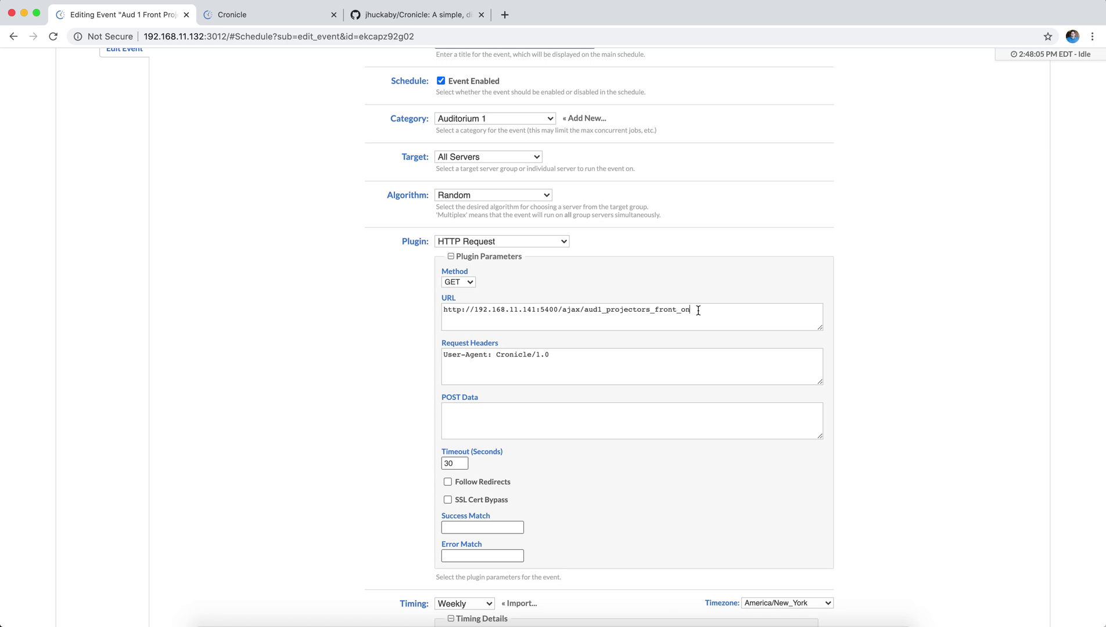
pyautogui.scroll(3, 697, 310)
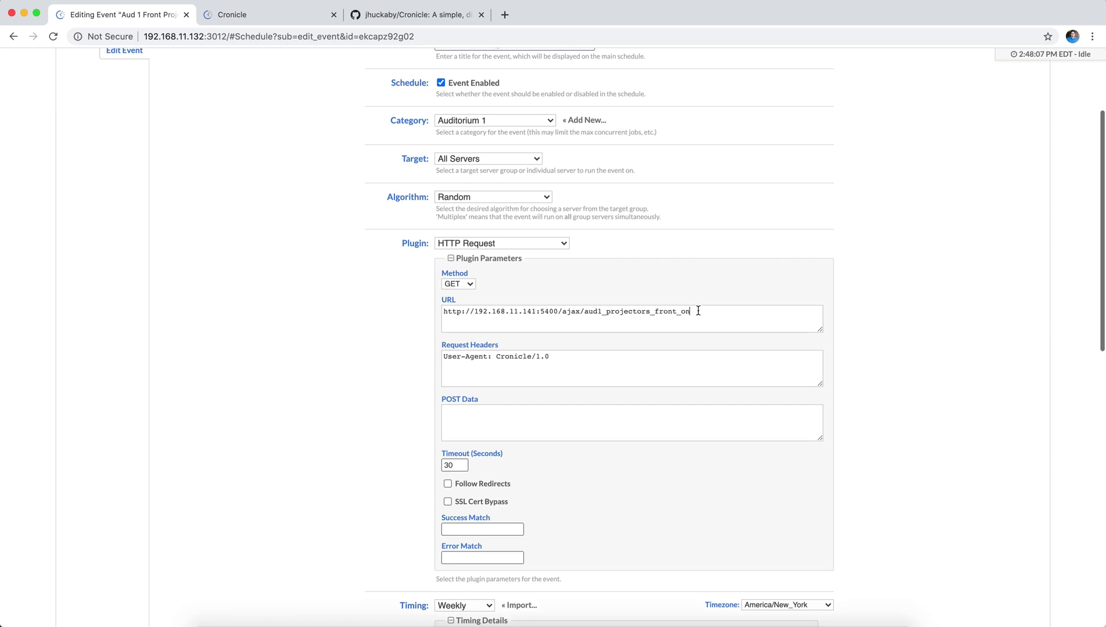
pyautogui.moveTo(691, 458); pyautogui.dragTo(438, 459)
pyautogui.click(439, 459)
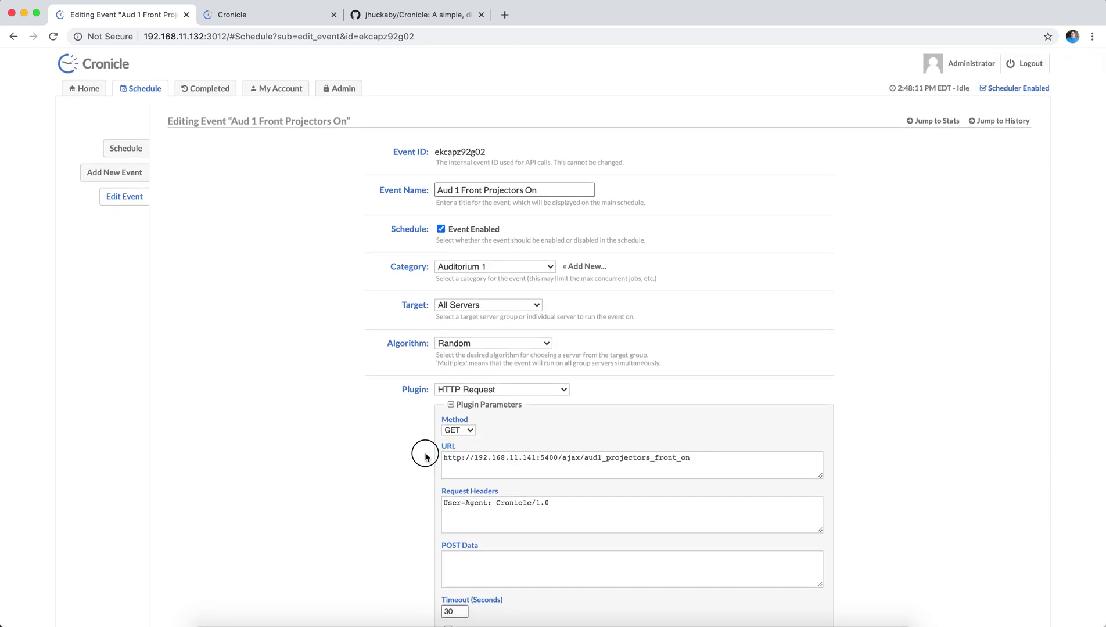
pyautogui.press('super+a')
pyautogui.click(125, 148)
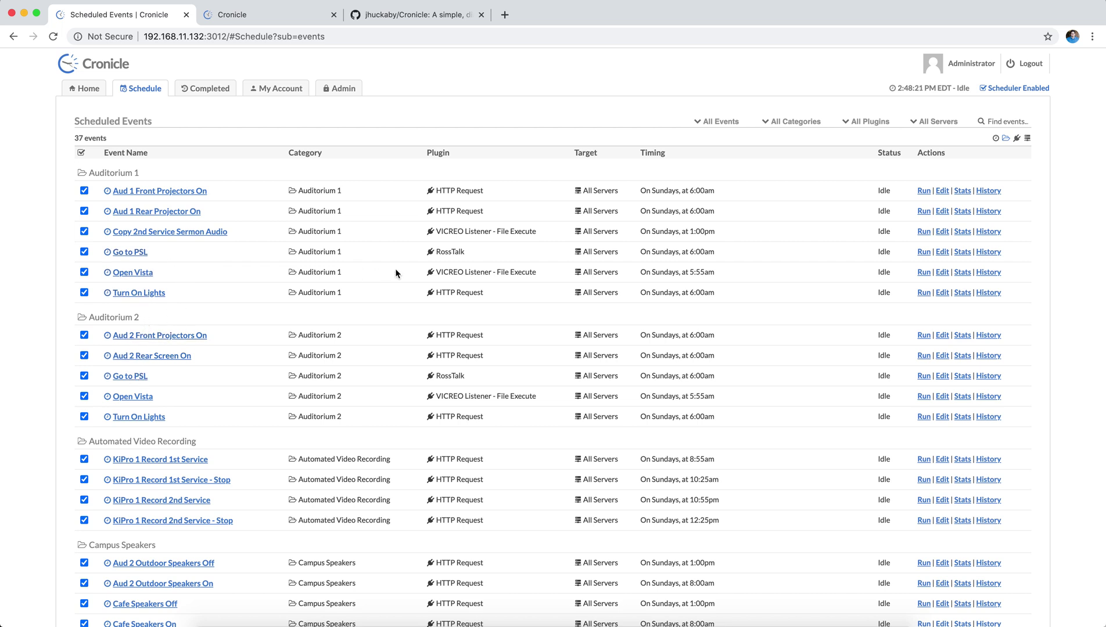
# - Open Auditorium 1's "Go to PSL" event and examine the RossTalk plugin's IP address, port and command
pyautogui.doubleClick(439, 251)
pyautogui.click(458, 254)
pyautogui.click(139, 253)
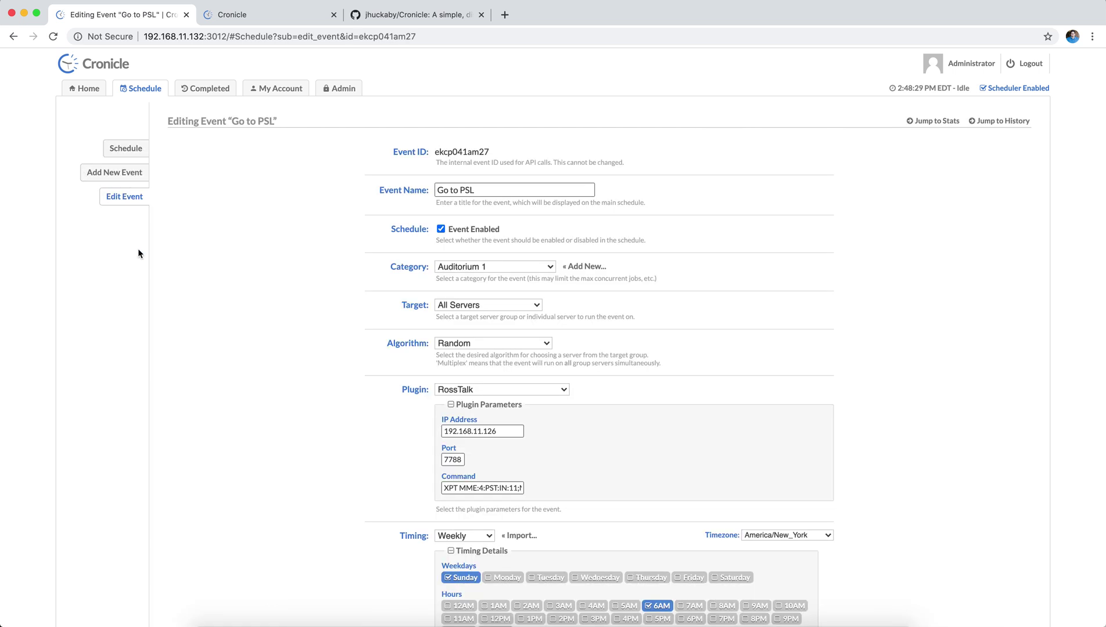
pyautogui.click(474, 190)
pyautogui.scroll(-3, 358, 228)
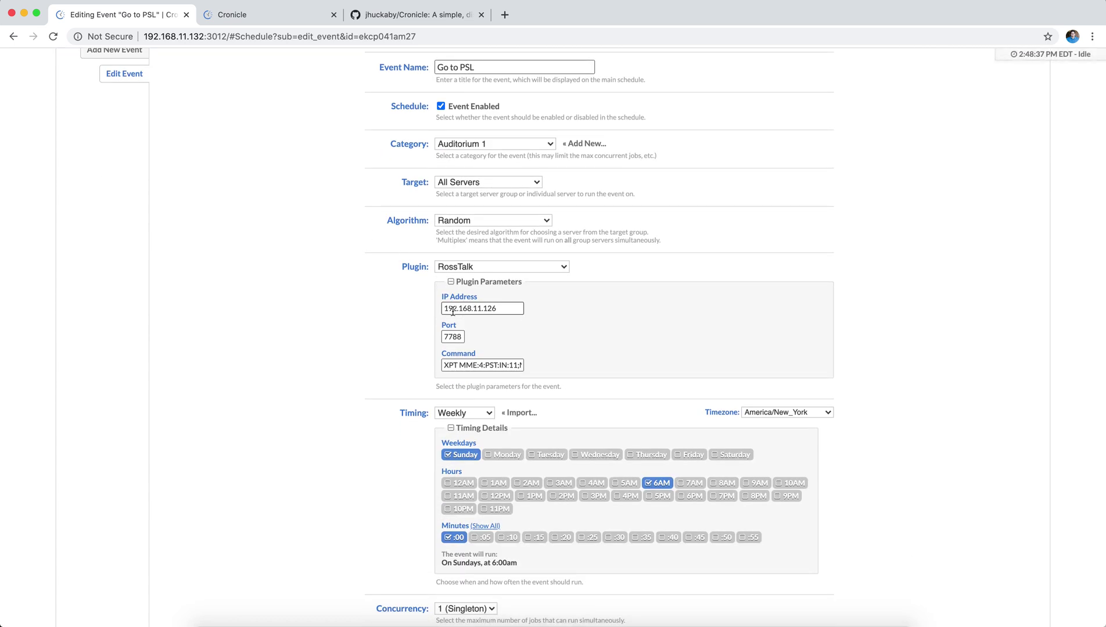
pyautogui.click(446, 308)
pyautogui.click(458, 336)
pyautogui.moveTo(445, 366); pyautogui.dragTo(526, 367)
pyautogui.click(468, 365)
pyautogui.click(521, 366)
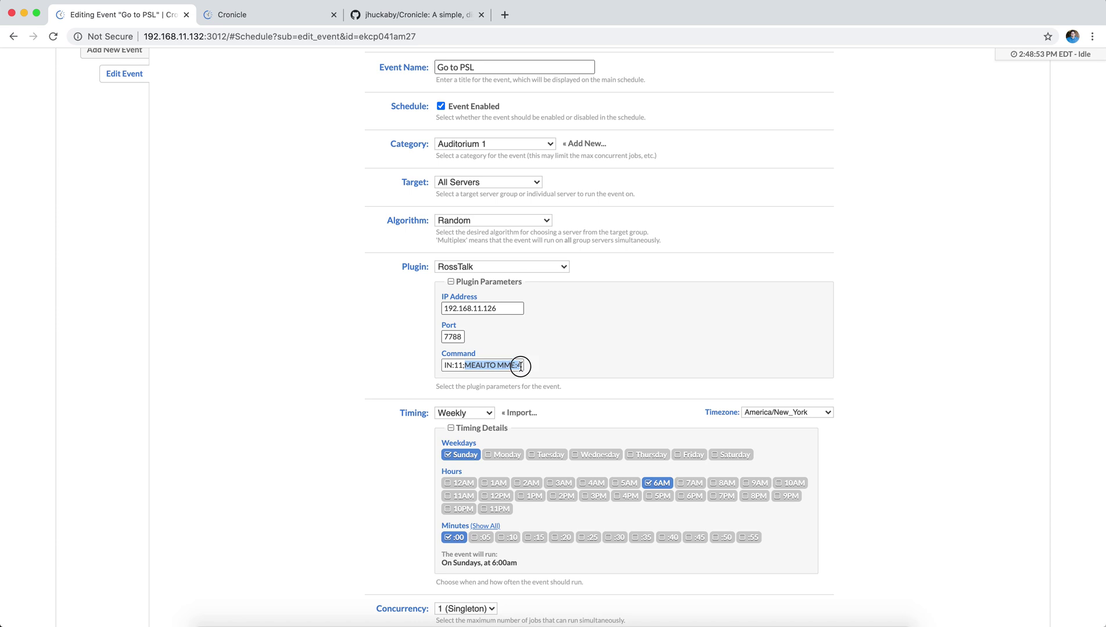
pyautogui.press('super+Left')
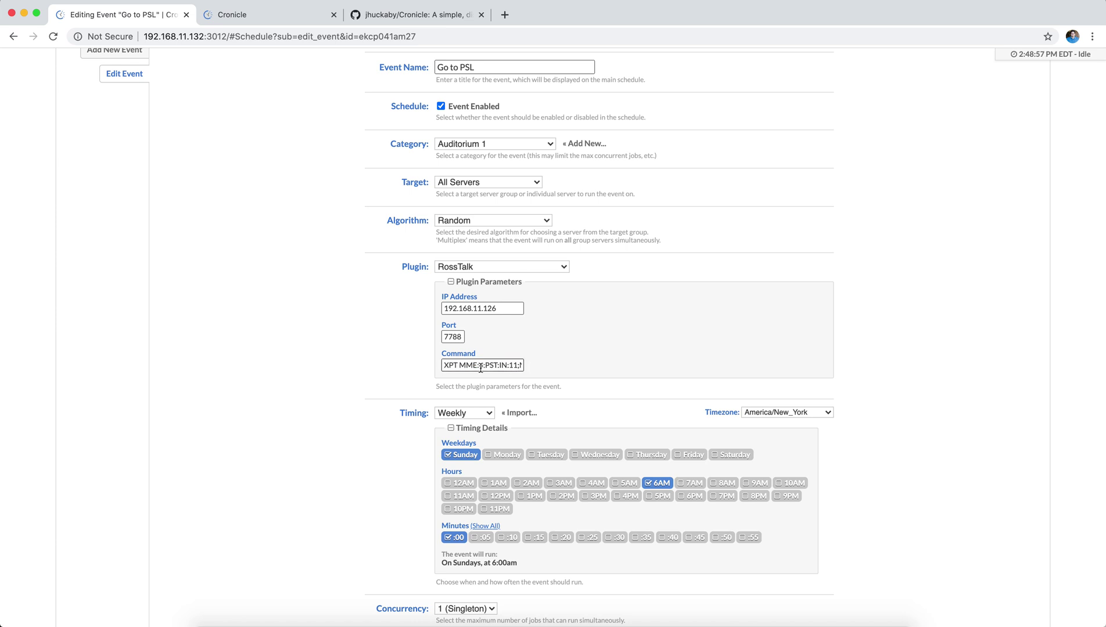
# - Review the timing details of the "Go to PSL" event and return to the schedule
pyautogui.scroll(-1, 480, 367)
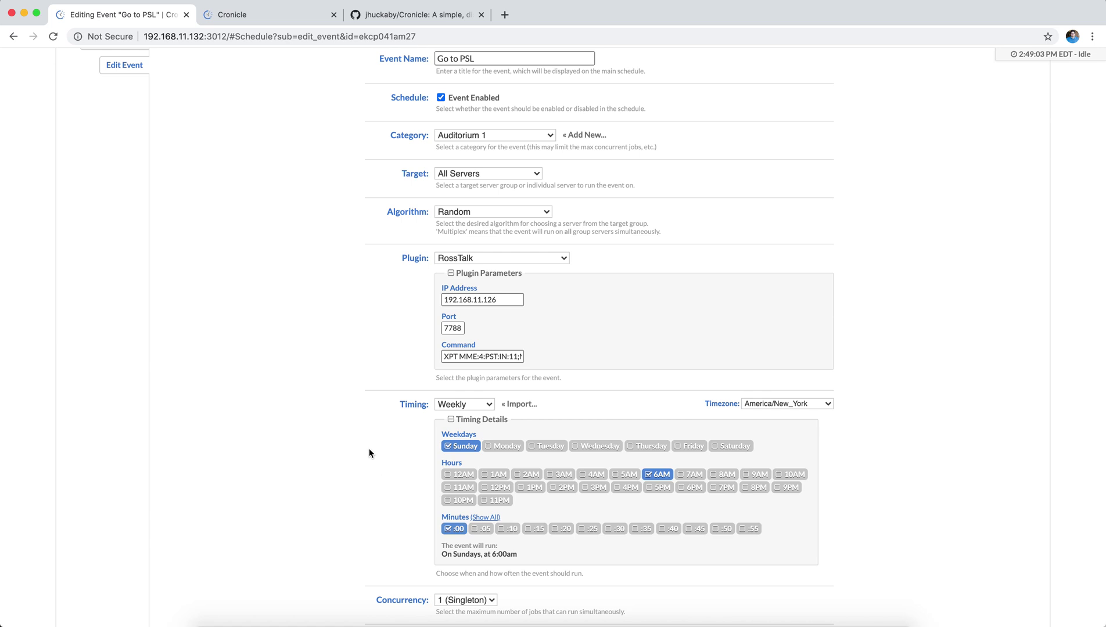
pyautogui.scroll(-2, 369, 452)
pyautogui.scroll(4, 369, 451)
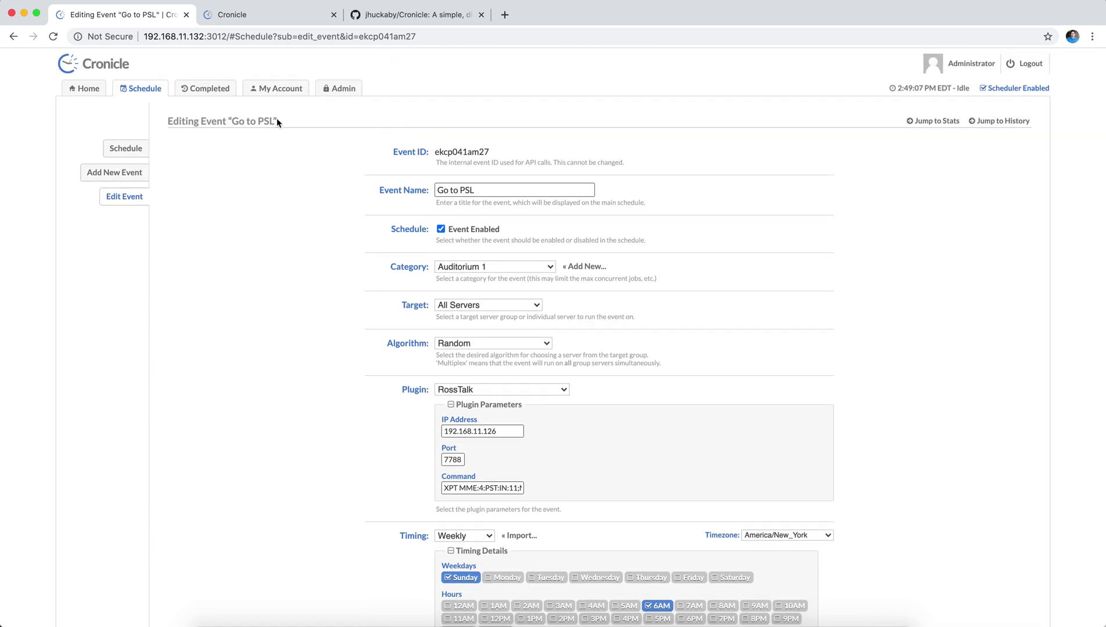
pyautogui.click(130, 149)
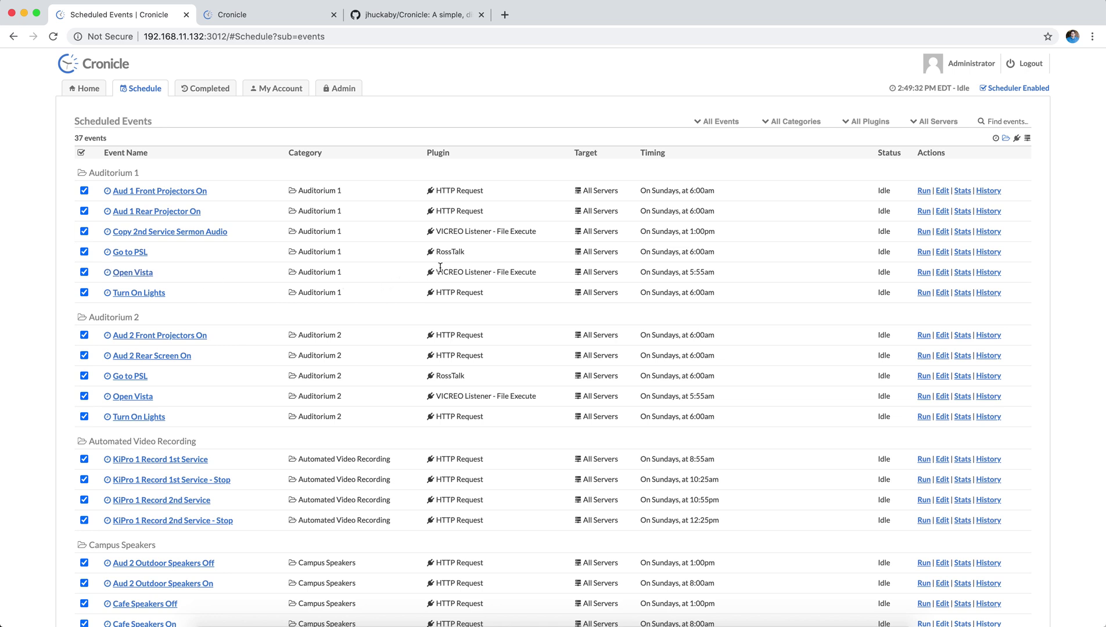
# - Open Auditorium 1's "Open Vista" event, inspect its VICREO Listener file-execute port and path, and return to the schedule
pyautogui.moveTo(437, 270); pyautogui.dragTo(537, 275)
pyautogui.click(459, 268)
pyautogui.click(129, 271)
pyautogui.scroll(-1, 388, 343)
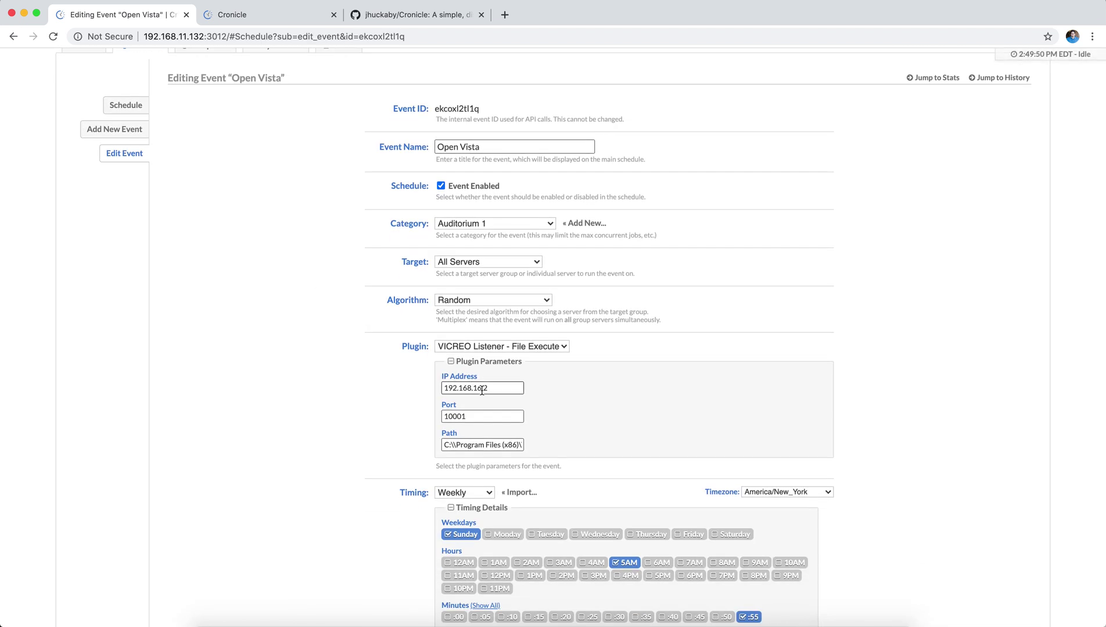
pyautogui.click(485, 414)
pyautogui.moveTo(447, 444); pyautogui.dragTo(525, 446)
pyautogui.click(508, 446)
pyautogui.click(127, 106)
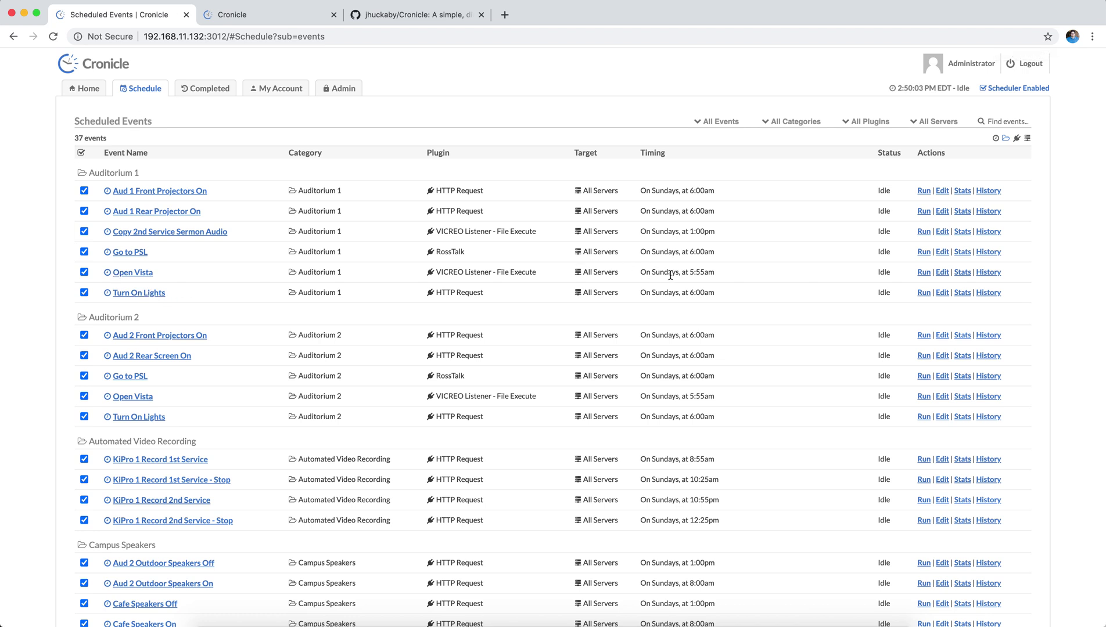
# - Open Auditorium 1's "Turn On Lights" event and enlarge the POST Data field to show its full JSON
pyautogui.moveTo(714, 272); pyautogui.dragTo(699, 274)
pyautogui.click(701, 283)
pyautogui.click(149, 294)
pyautogui.scroll(-3, 413, 348)
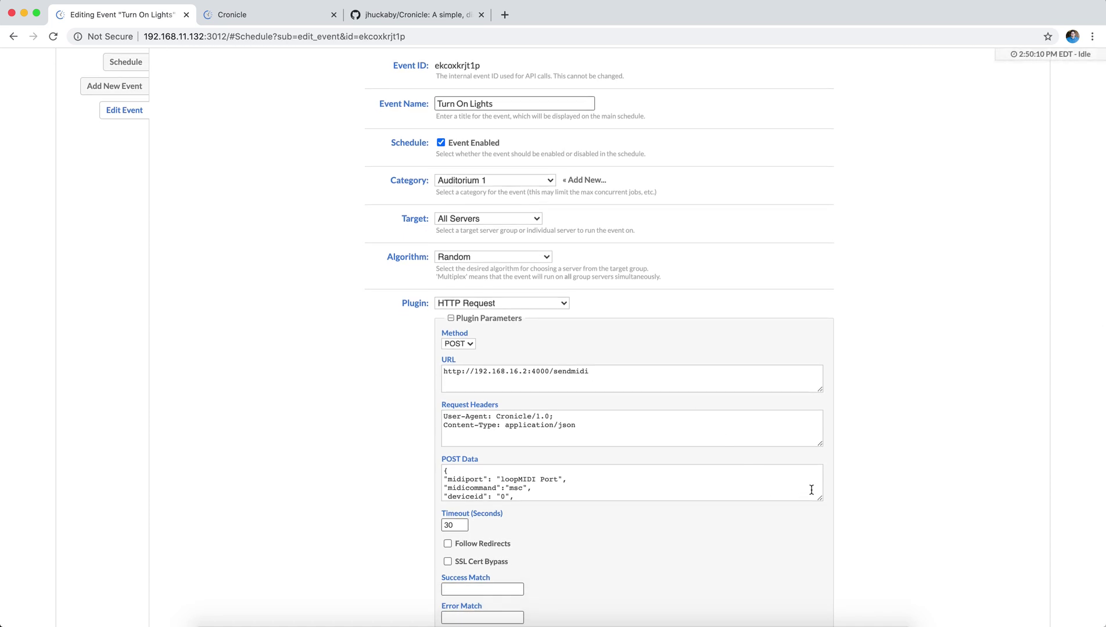
pyautogui.moveTo(820, 494); pyautogui.dragTo(813, 565)
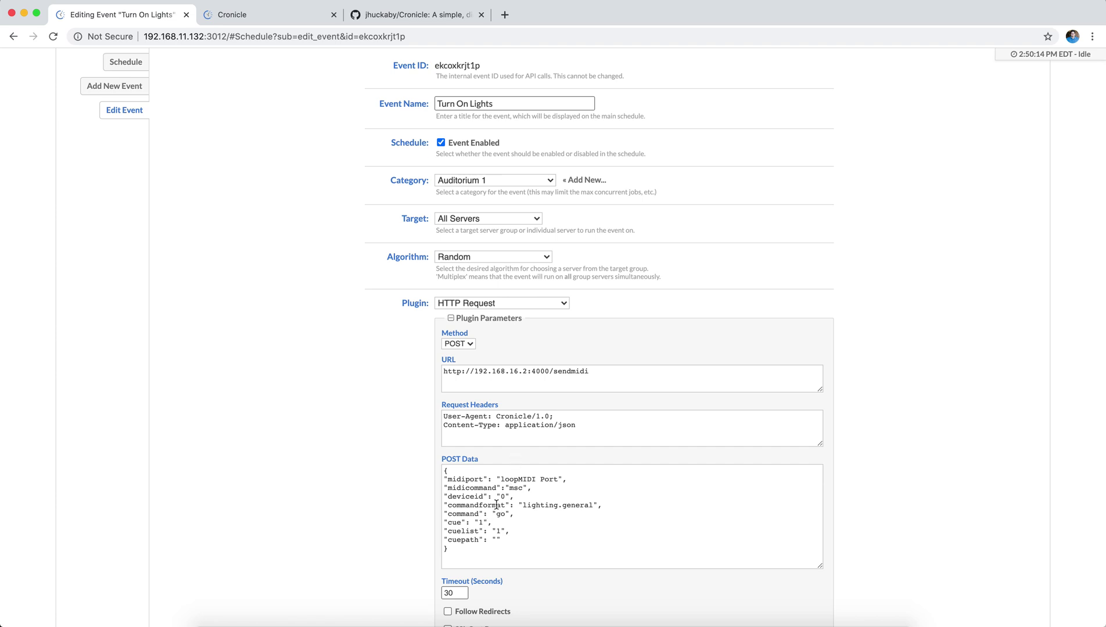
# - Examine the MIDI command, cue and cue list values in the POST data, and return to the schedule
pyautogui.doubleClick(515, 487)
pyautogui.doubleClick(480, 522)
pyautogui.doubleClick(499, 531)
pyautogui.click(488, 556)
pyautogui.click(136, 63)
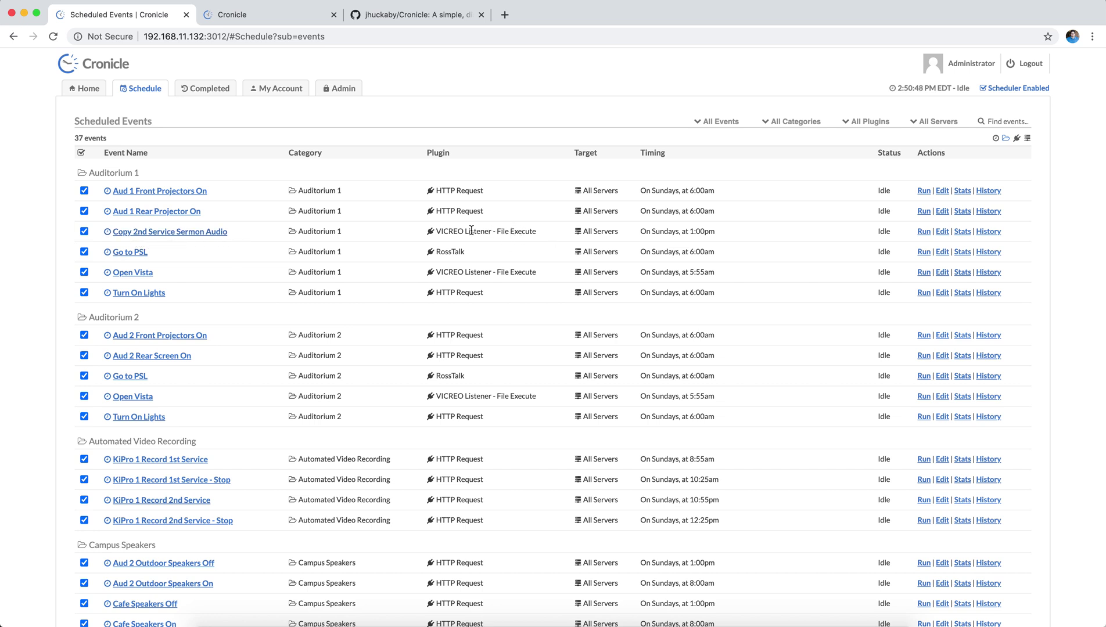
# - Open the "Copy 2nd Service Sermon Audio" event and examine its VICREO Listener path and IP address
pyautogui.click(176, 231)
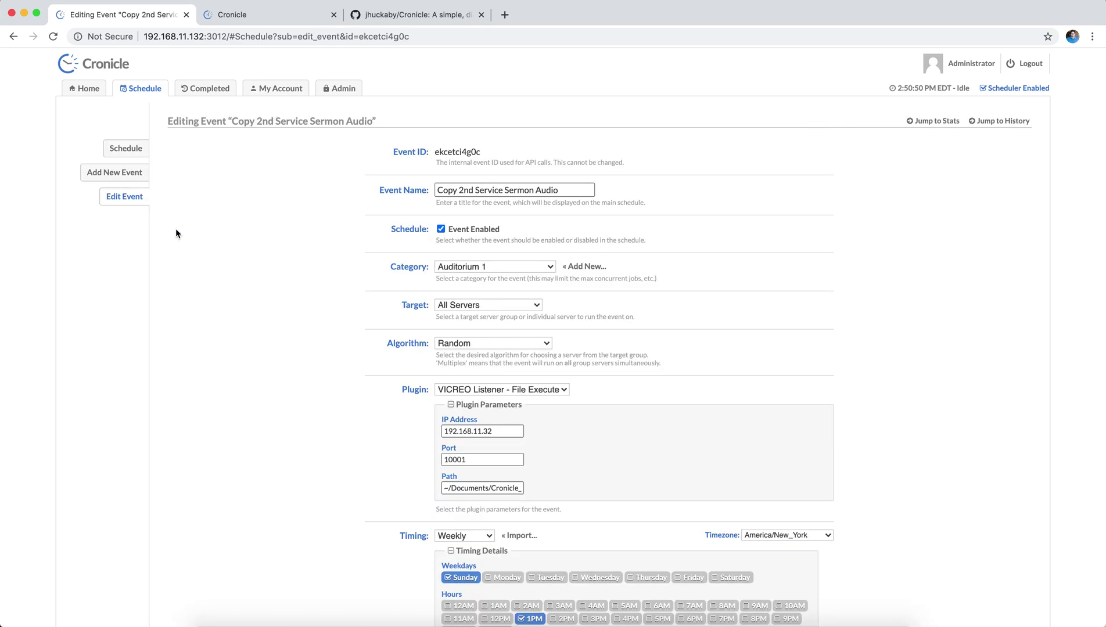
pyautogui.scroll(-2, 373, 209)
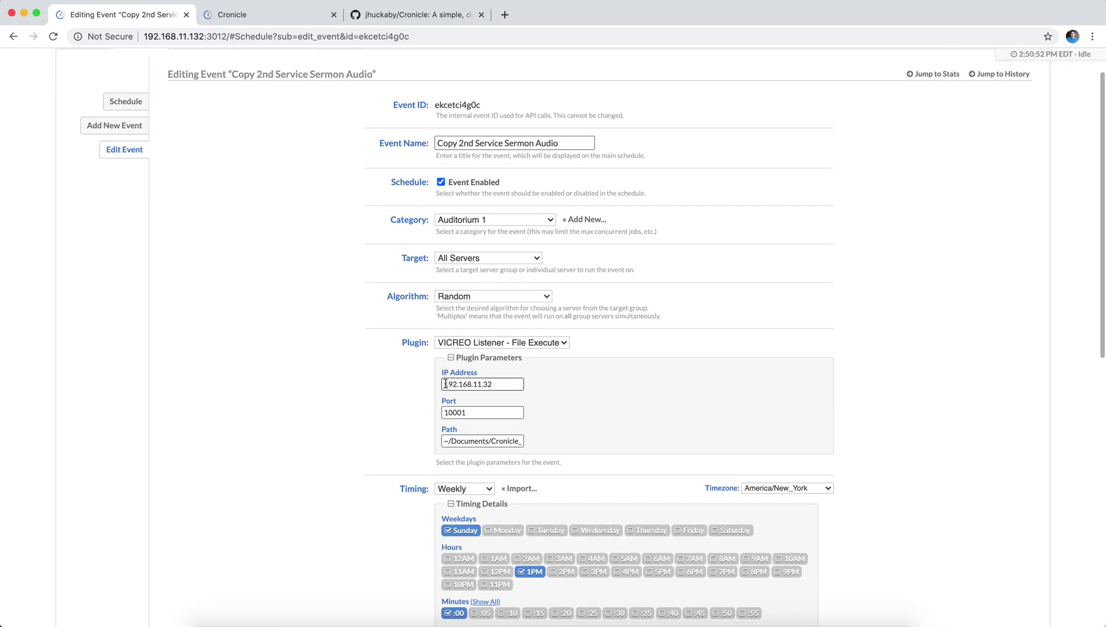
pyautogui.click(451, 441)
pyautogui.moveTo(452, 441); pyautogui.dragTo(547, 440)
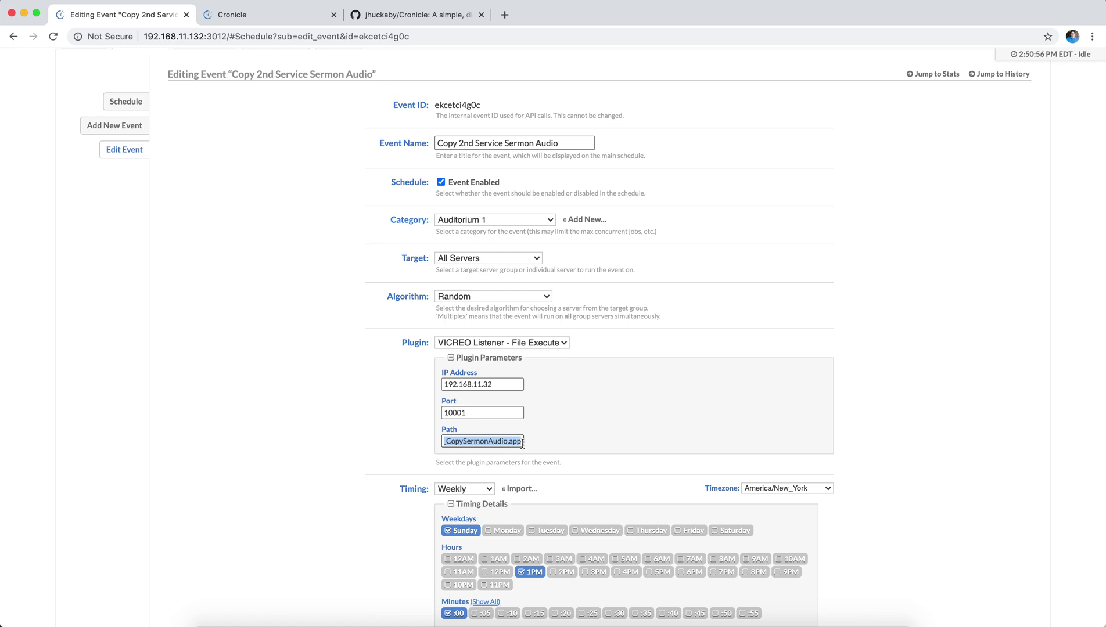
pyautogui.moveTo(501, 383); pyautogui.dragTo(424, 381)
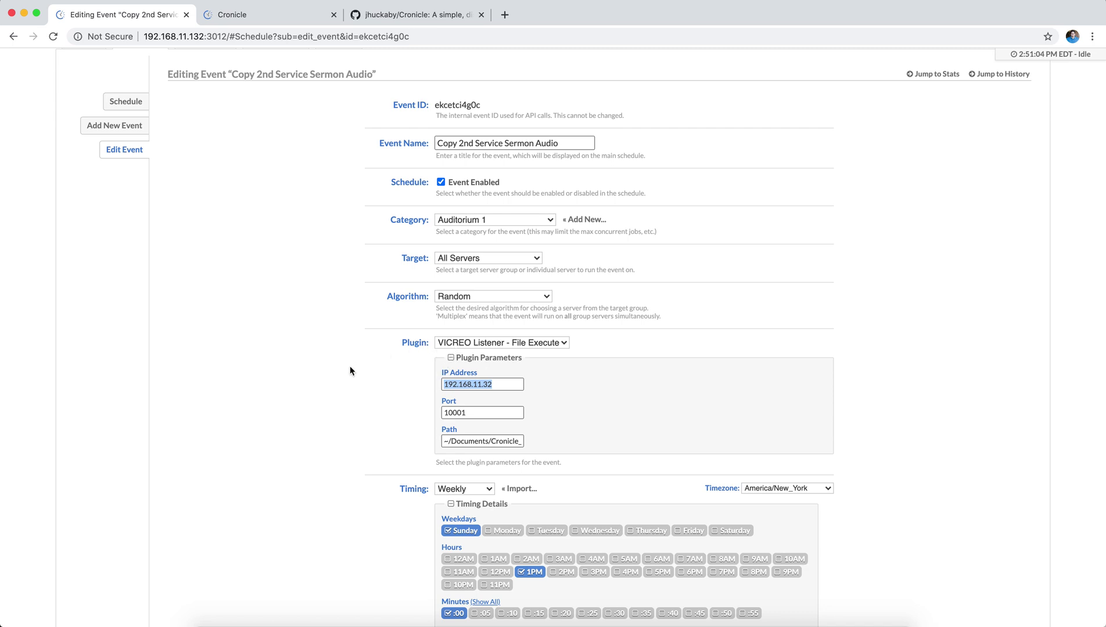
pyautogui.scroll(1, 349, 366)
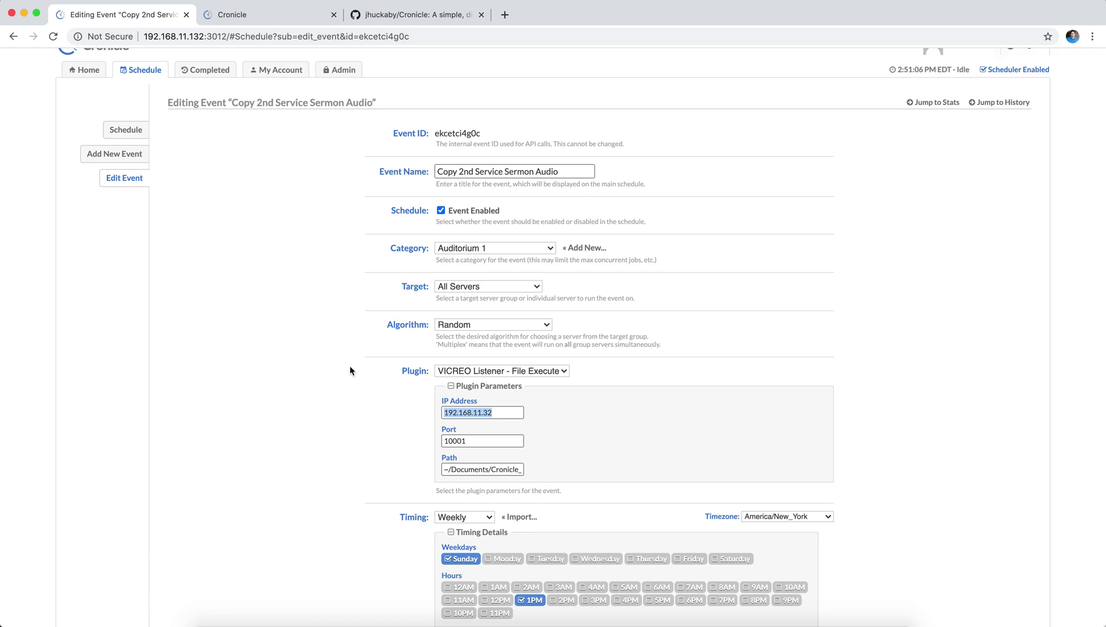
# - Return to the schedule and review the events in the Automated Video Recording and Campus Speakers categories
pyautogui.click(126, 129)
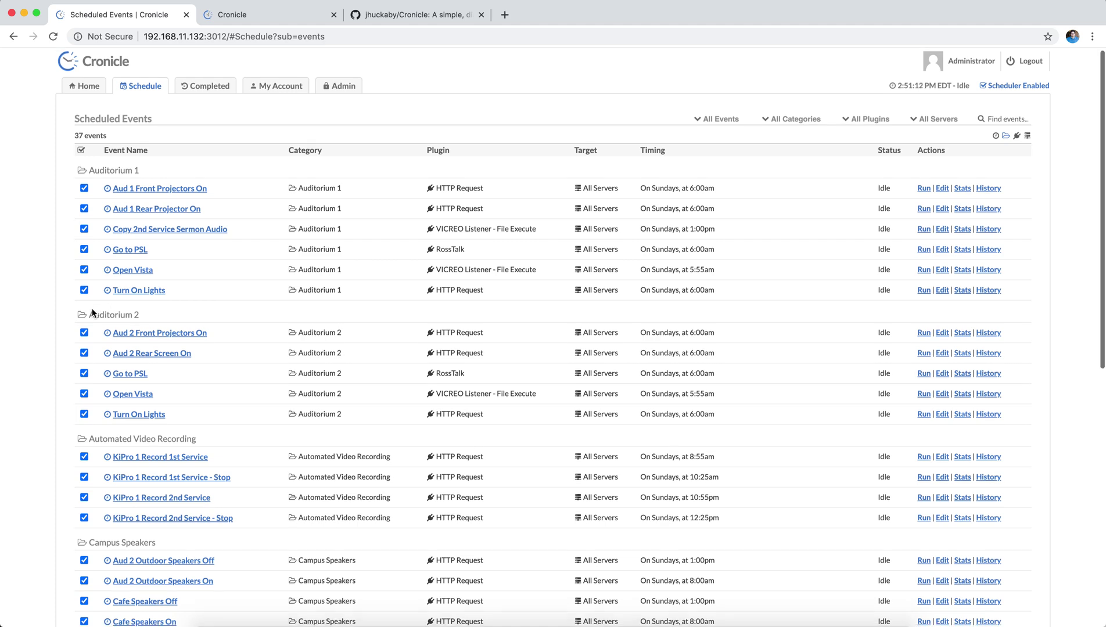
pyautogui.scroll(-1, 82, 309)
pyautogui.scroll(-5, 56, 296)
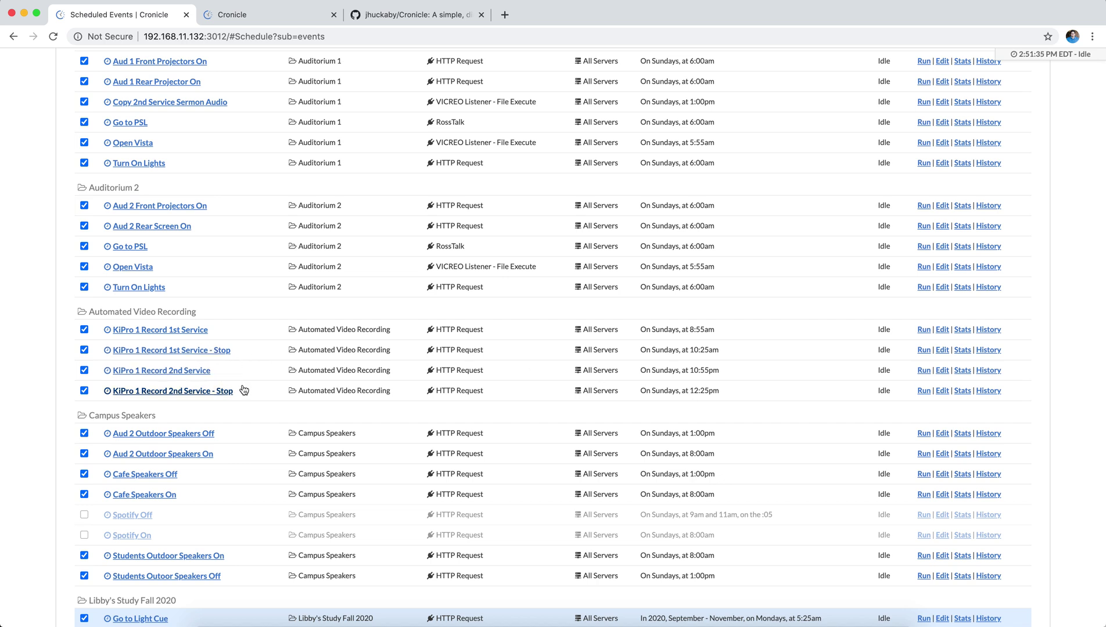
pyautogui.scroll(-2, 246, 391)
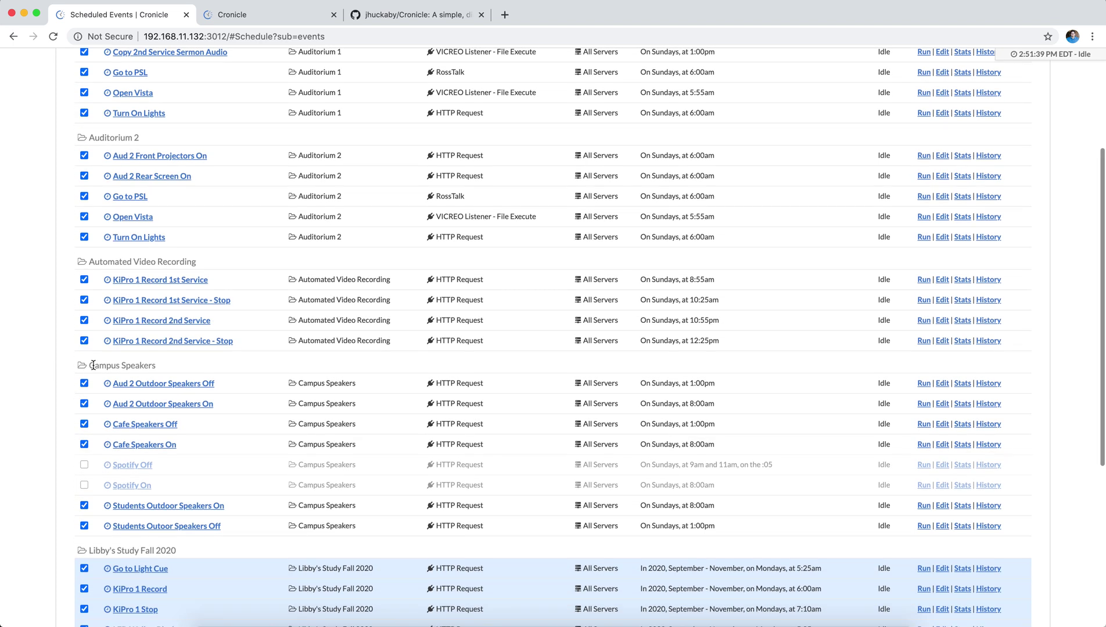
pyautogui.scroll(1, 108, 374)
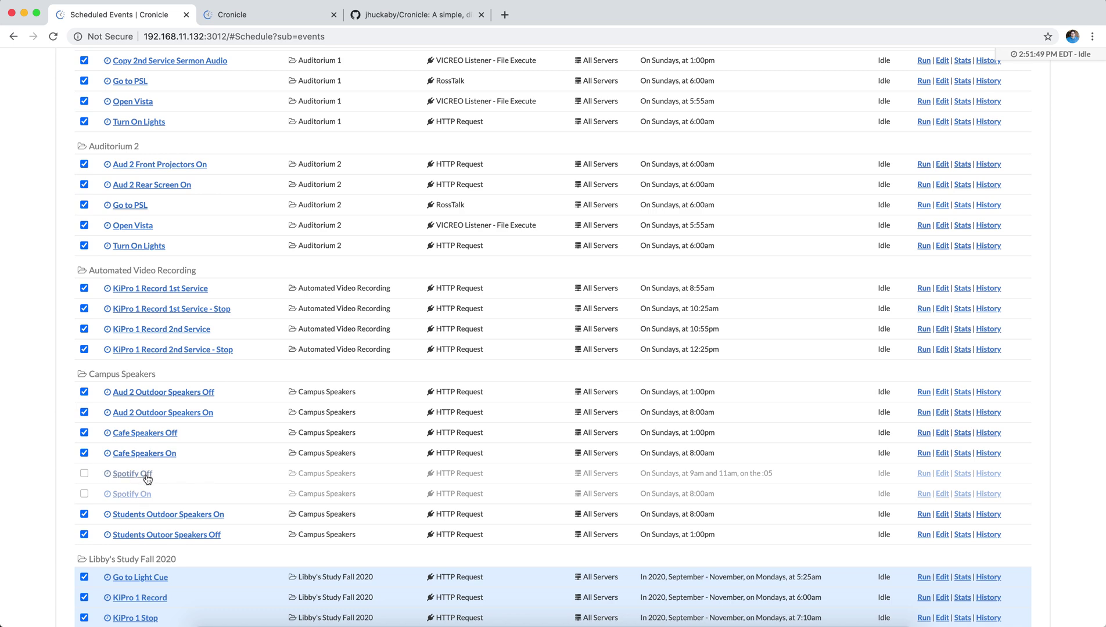
# - Open the "Spotify On" event in Campus Speakers, inspect its HTTP Request URL, and return to the schedule
pyautogui.click(143, 494)
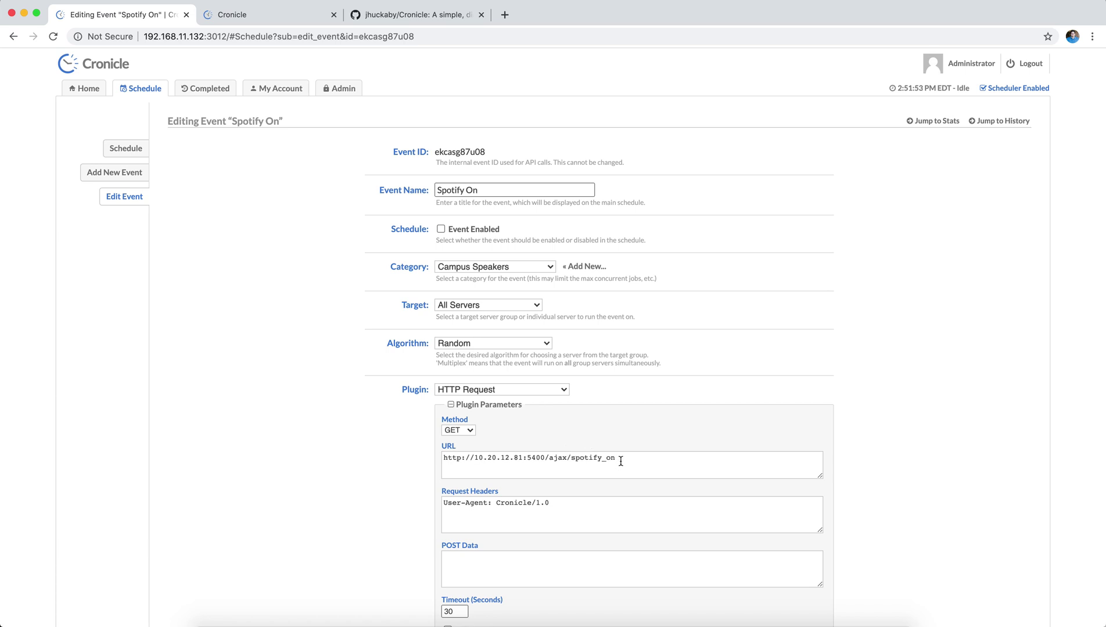
pyautogui.moveTo(620, 461); pyautogui.dragTo(435, 456)
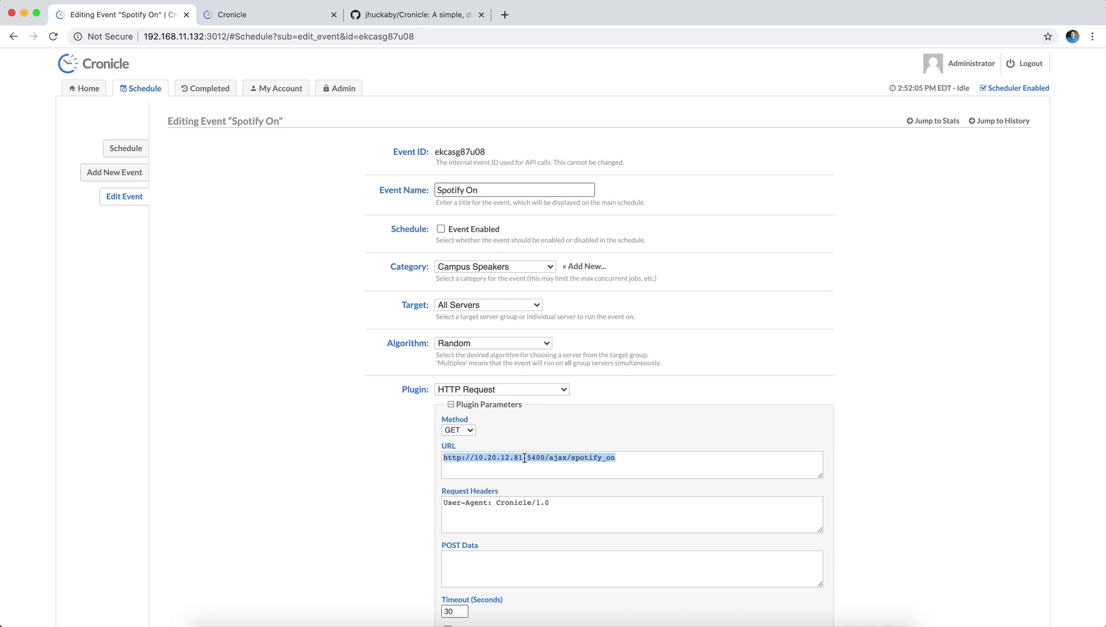
pyautogui.click(554, 439)
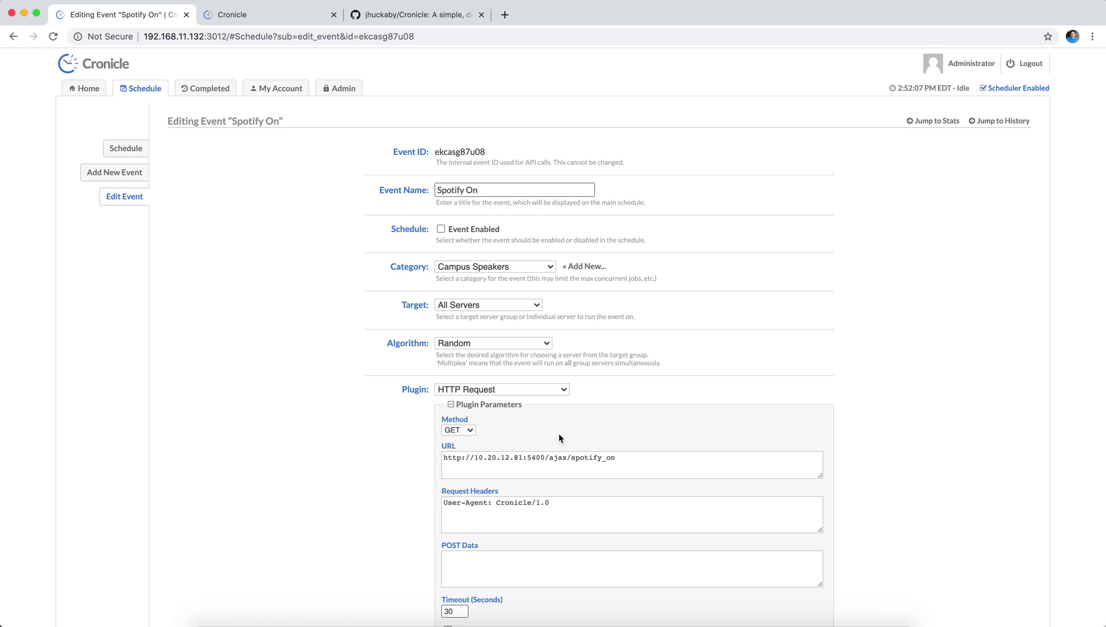
pyautogui.click(135, 149)
# - Review the "Libby's Study Fall 2020" events, including the Blackmagic VideoHub plugin used for the video routing events
pyautogui.scroll(-3, 183, 361)
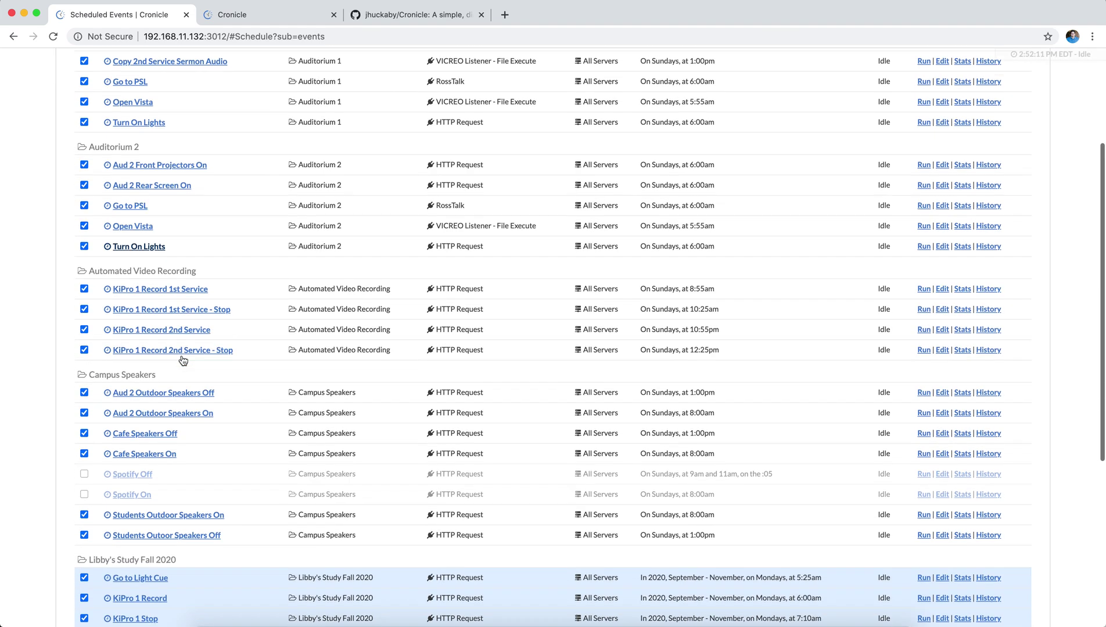
pyautogui.scroll(-5, 183, 360)
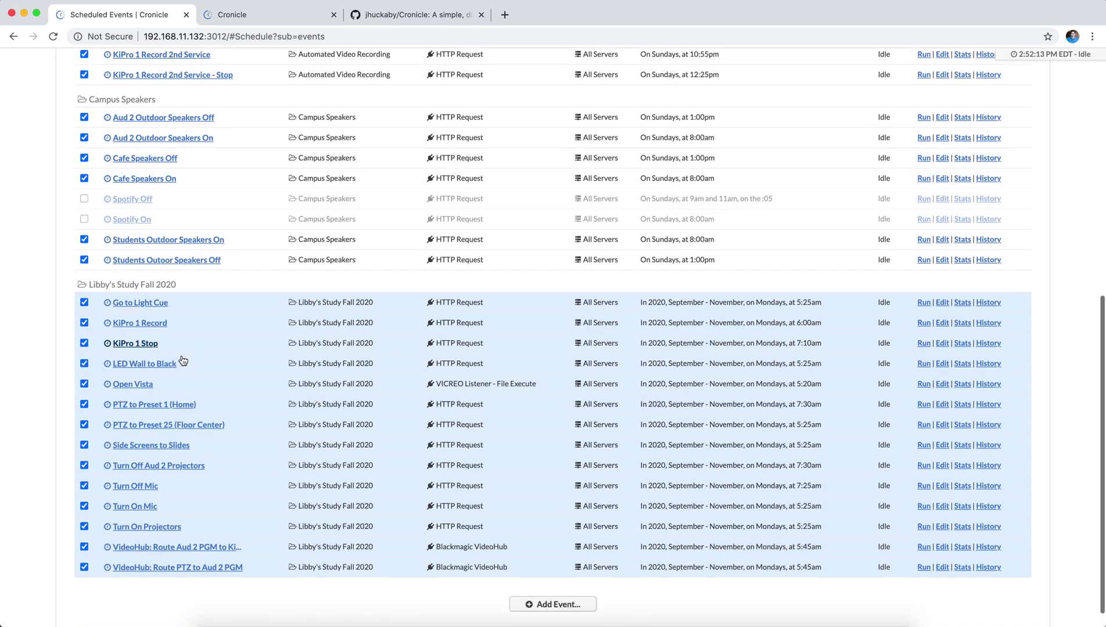
pyautogui.scroll(-1, 182, 361)
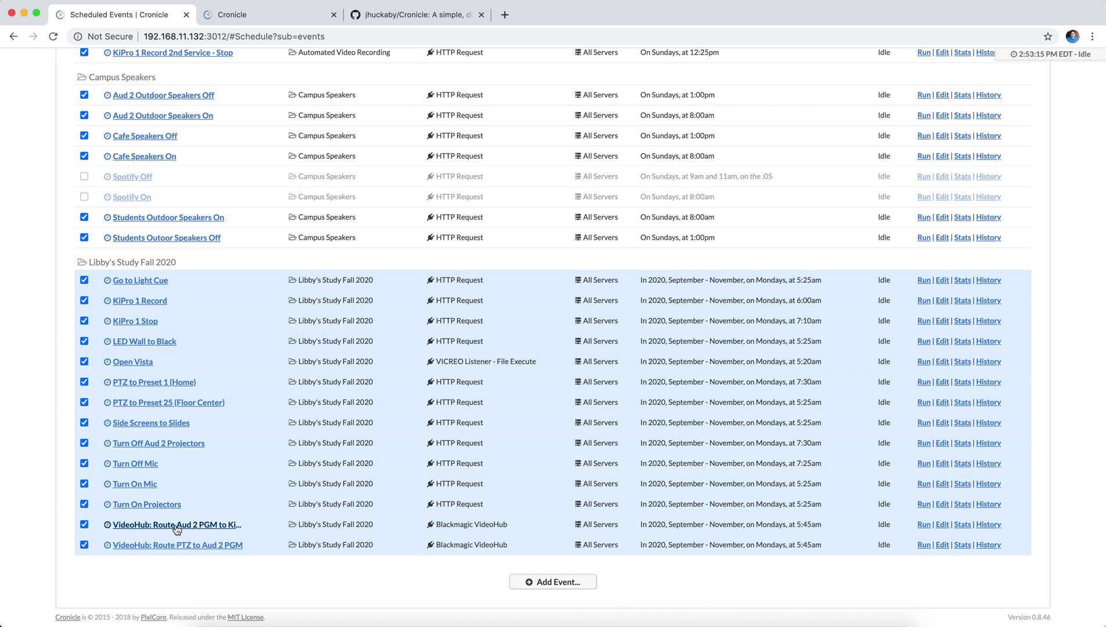
pyautogui.doubleClick(490, 525)
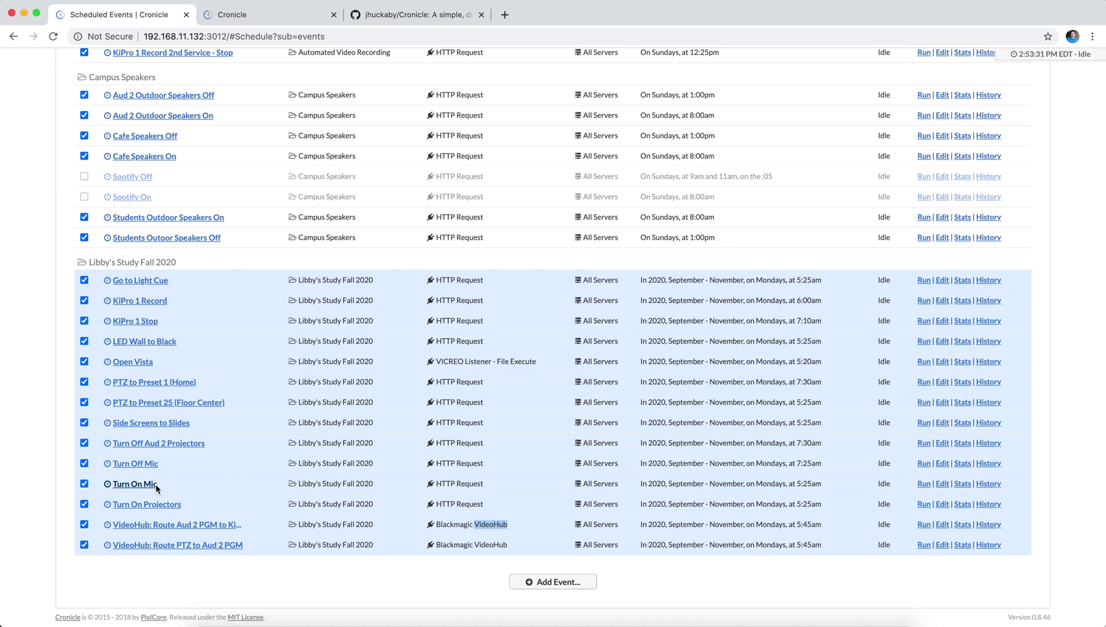
# - Open the "Turn On Mic" event, examine its request URL and MIDI values in the POST data, and return to the schedule's event list
pyautogui.click(174, 486)
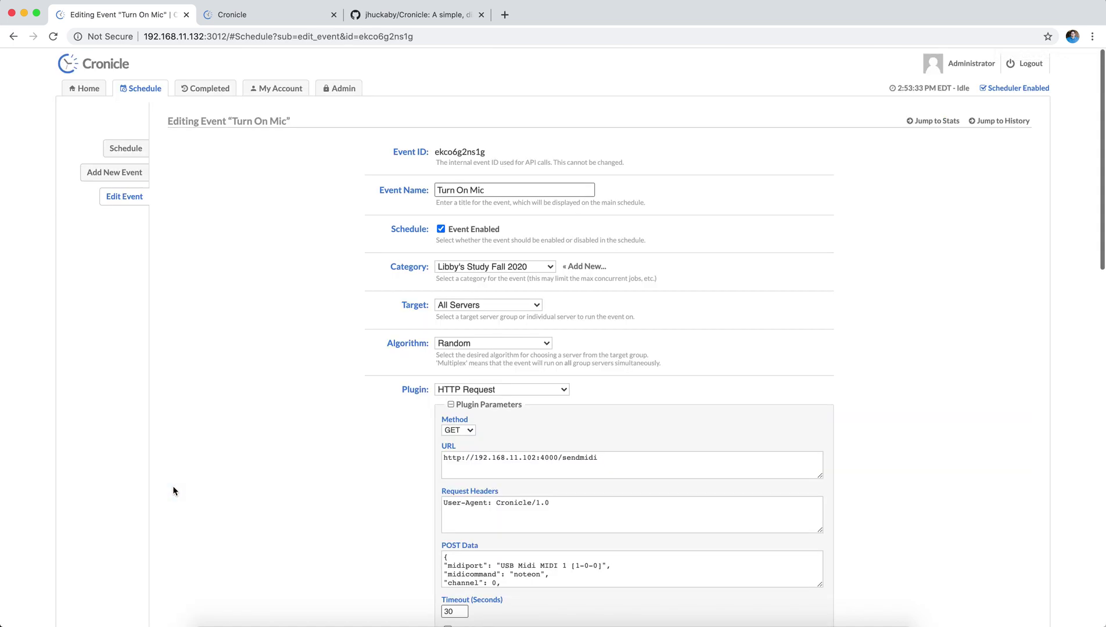
pyautogui.scroll(-3, 273, 409)
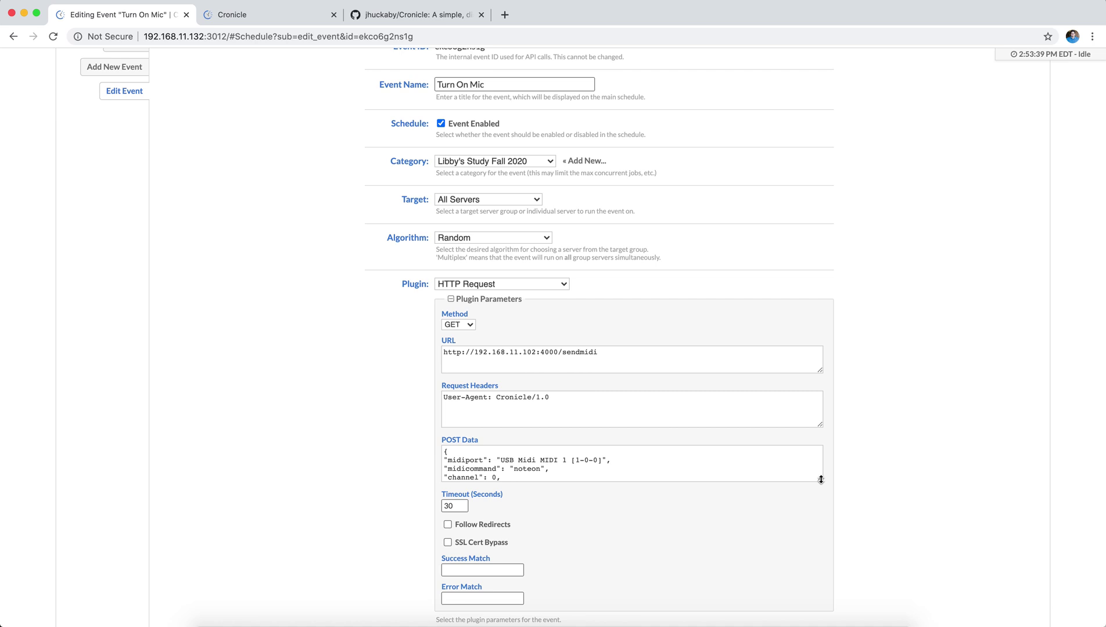
pyautogui.scroll(-3, 798, 475)
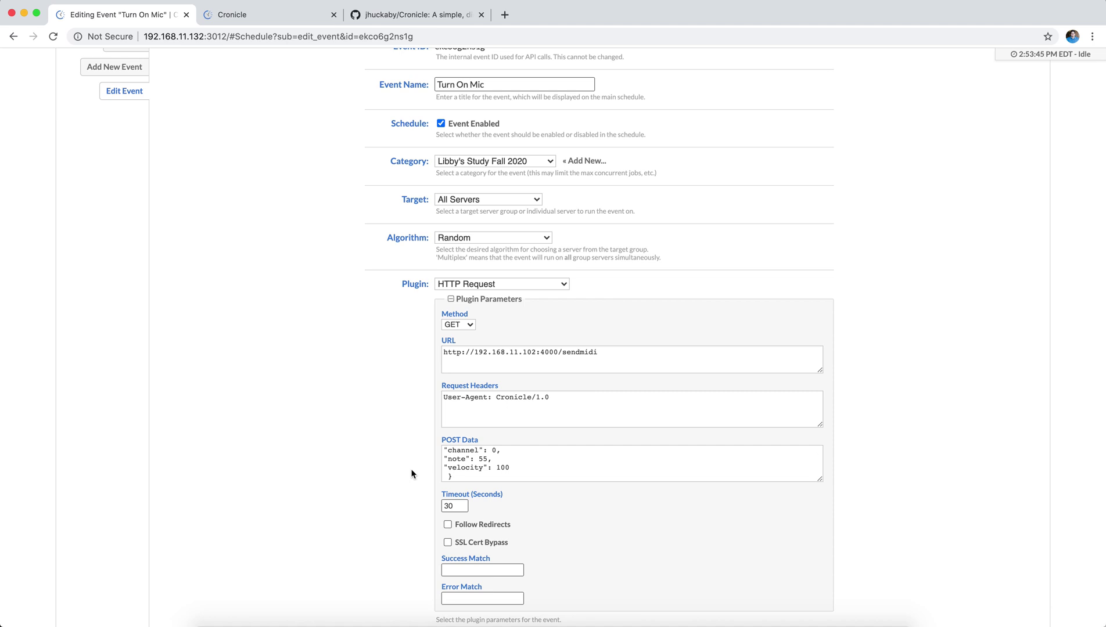
pyautogui.scroll(4, 290, 418)
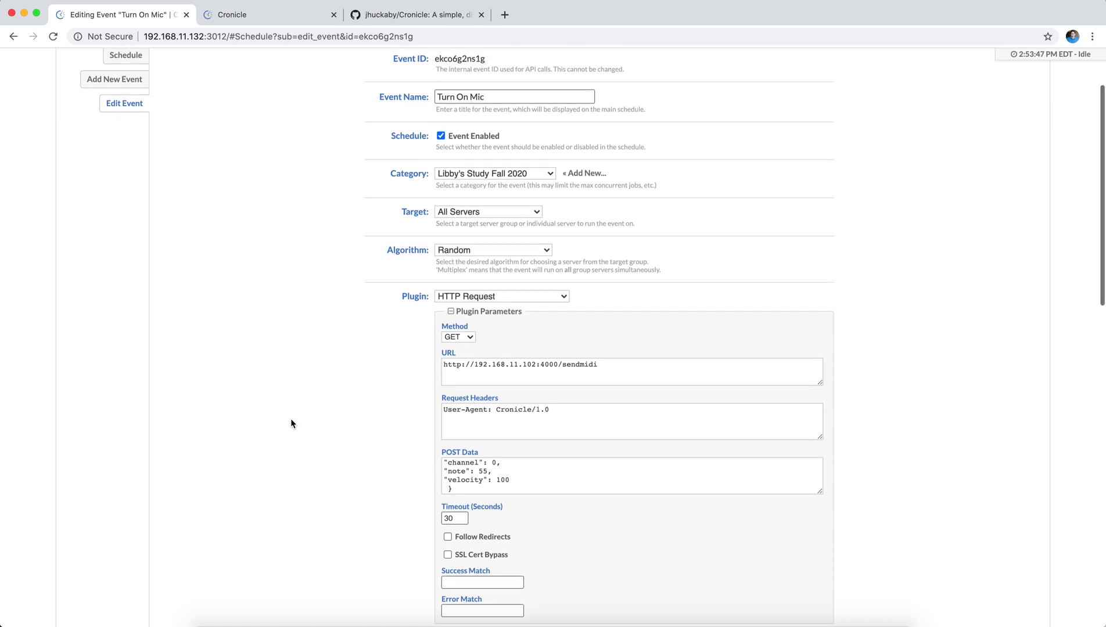
pyautogui.scroll(-3, 308, 365)
pyautogui.scroll(3, 308, 370)
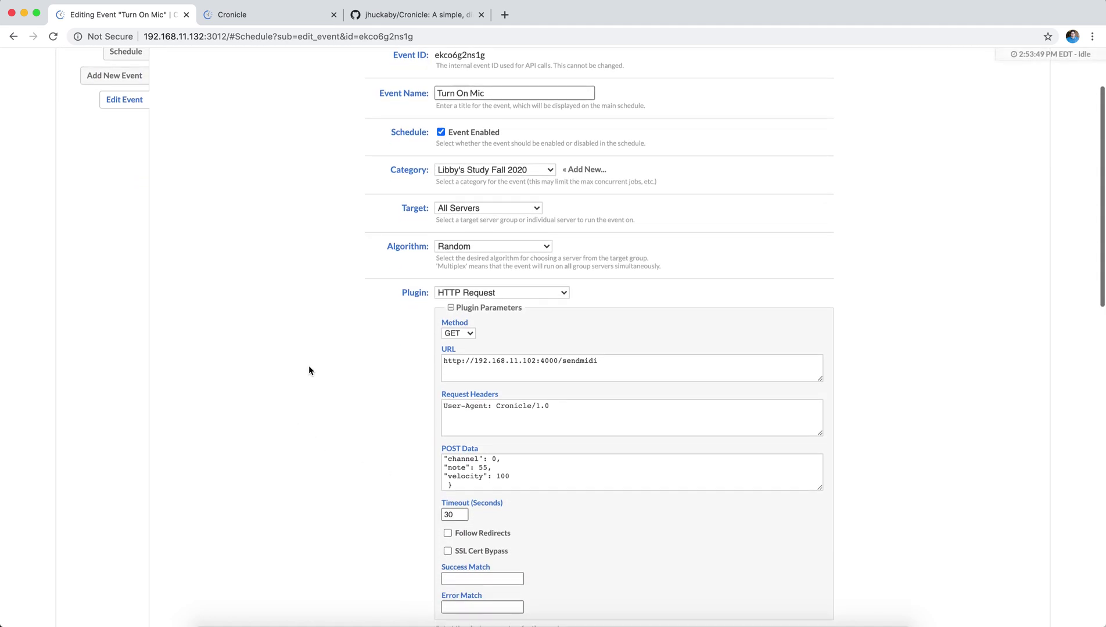
pyautogui.click(125, 149)
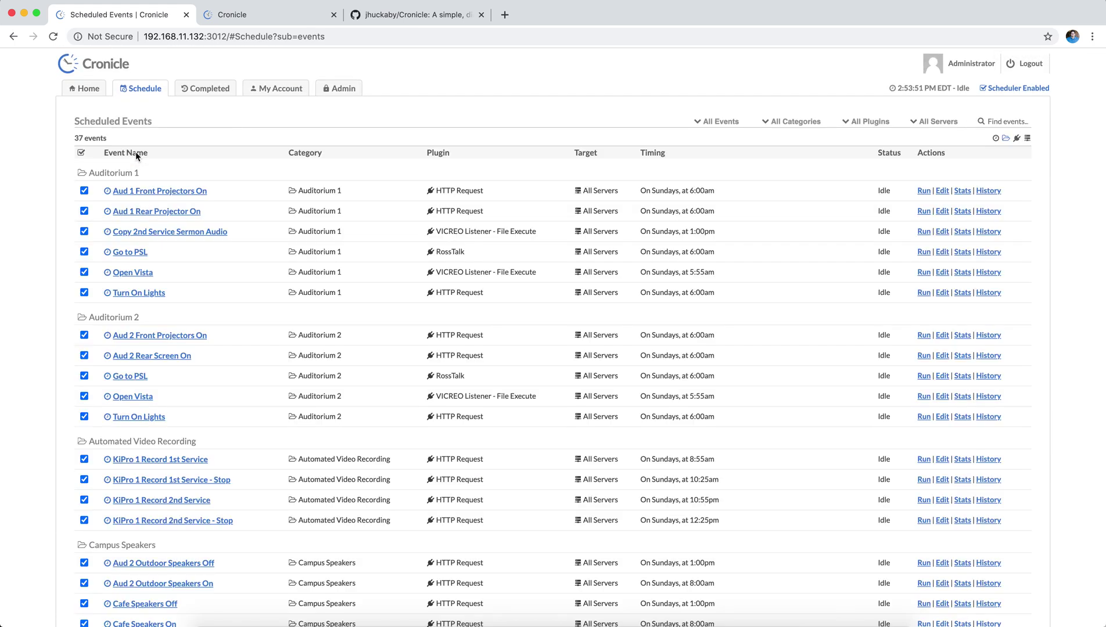
pyautogui.scroll(-8, 35, 375)
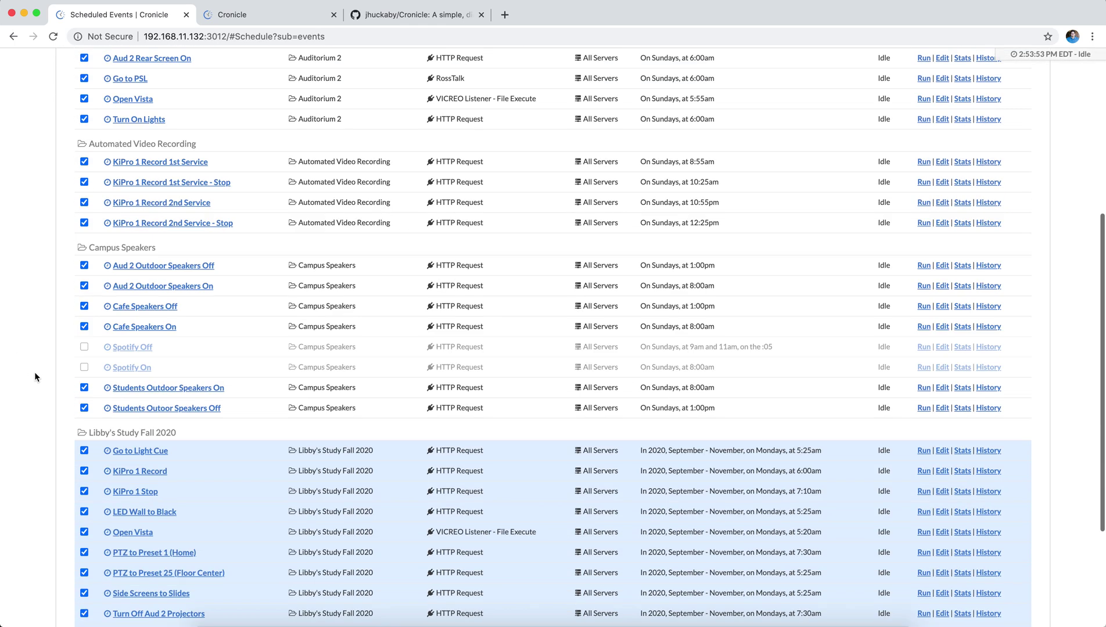